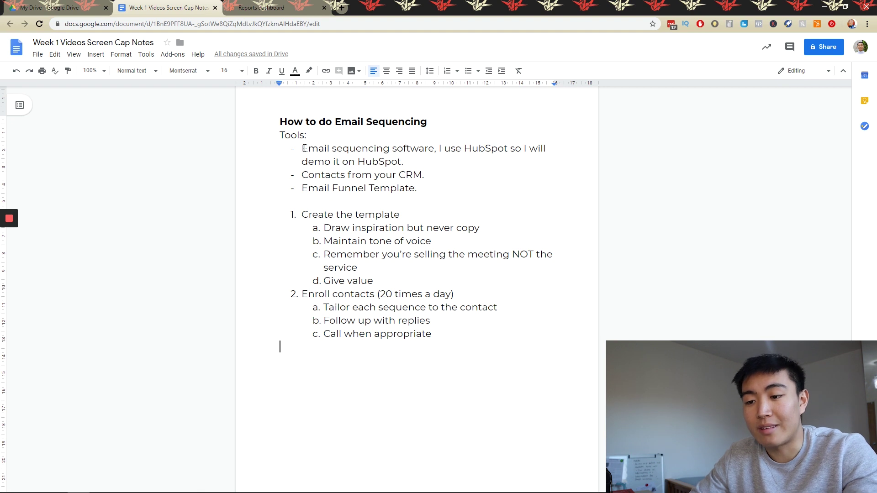
Switch to HubSpot, go to the automation sequences and open the Cold Email Funnel sequence's performance page
left_click(294, 5)
left_click(280, 58)
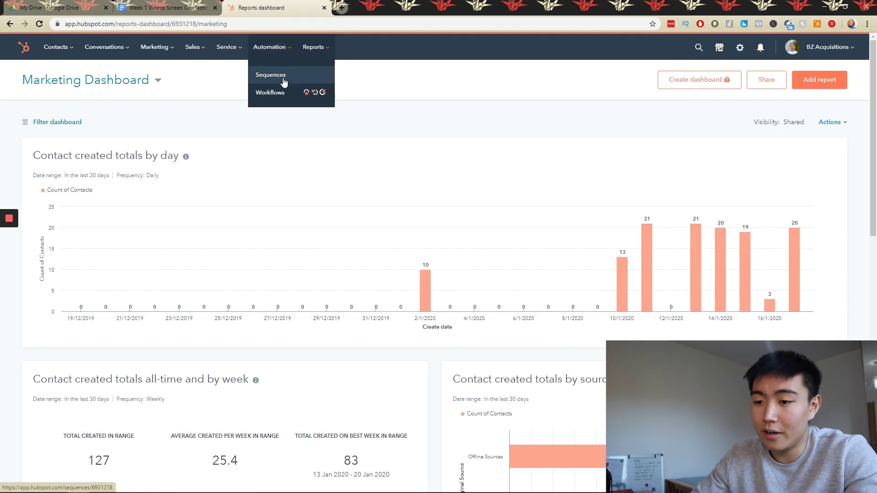
left_click(283, 77)
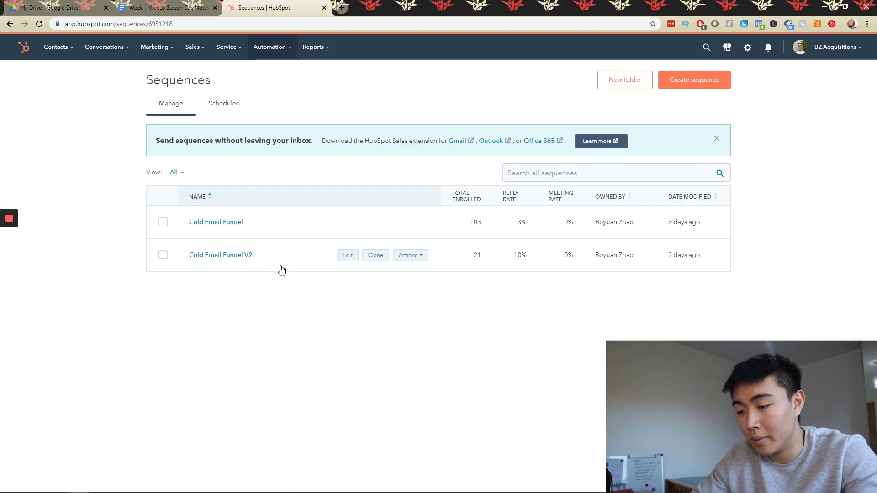
right_click(210, 223)
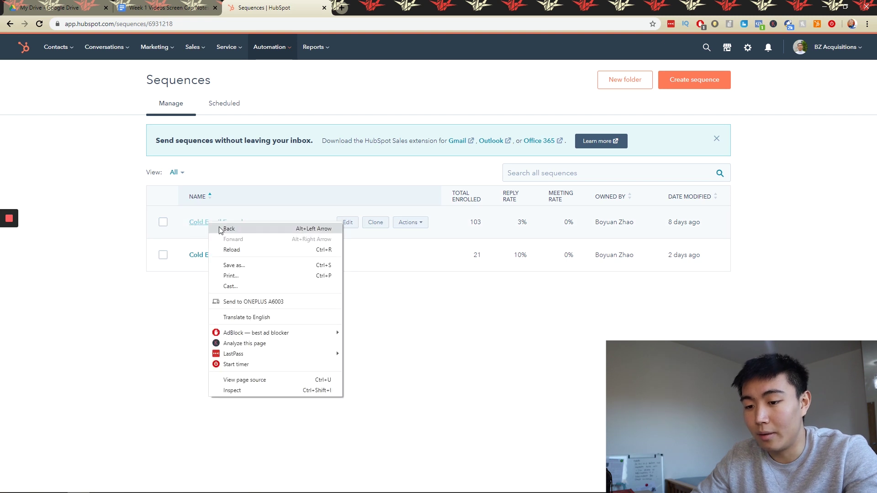
left_click(88, 251)
right_click(213, 225)
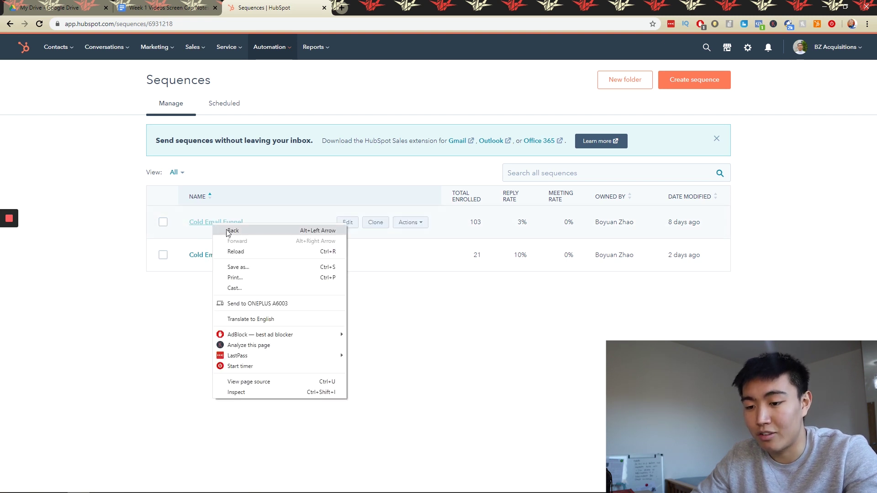
left_click(192, 224)
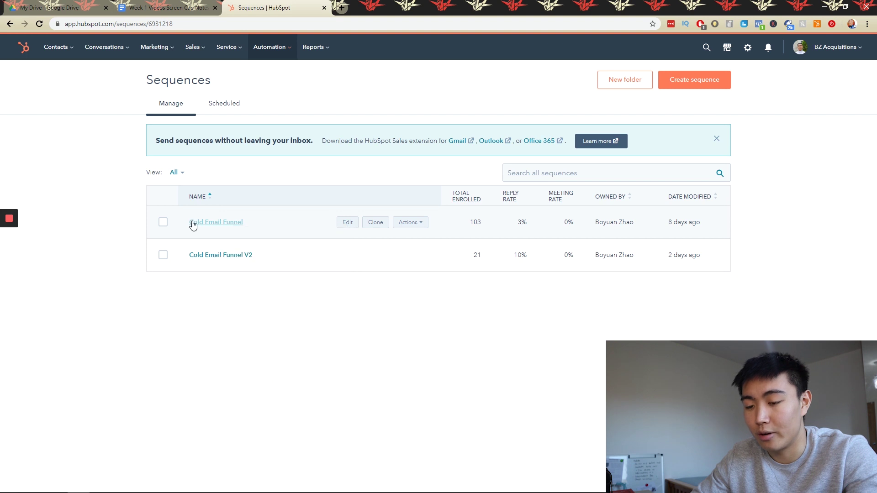
left_click(193, 223)
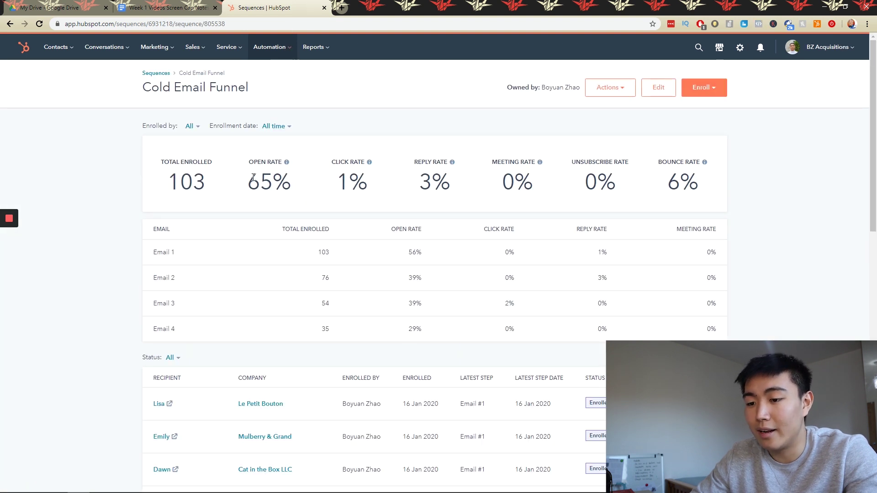
Examine the Cold Email Funnel's overall open rate and the per-email enrolment, open, click and reply rates
left_click_drag(254, 177, 319, 188)
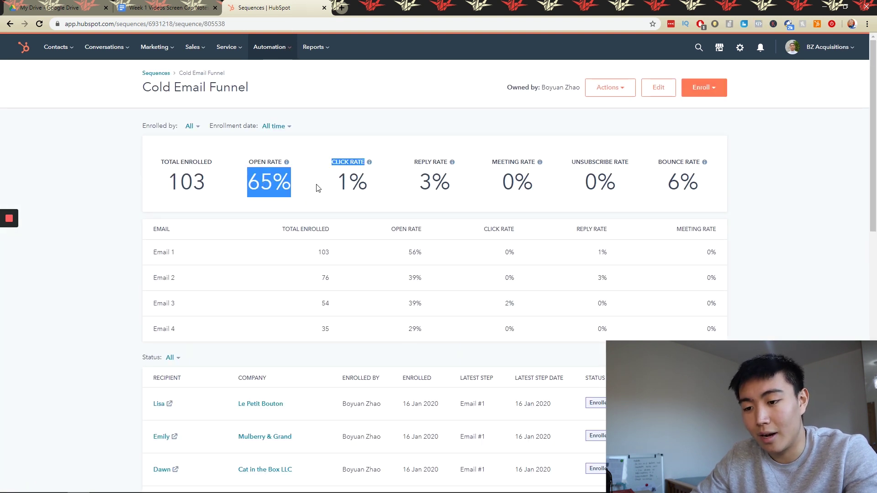
mouse_move(316, 329)
left_mouse_down()
mouse_move(375, 329)
mouse_move(333, 319)
mouse_move(325, 329)
left_mouse_up()
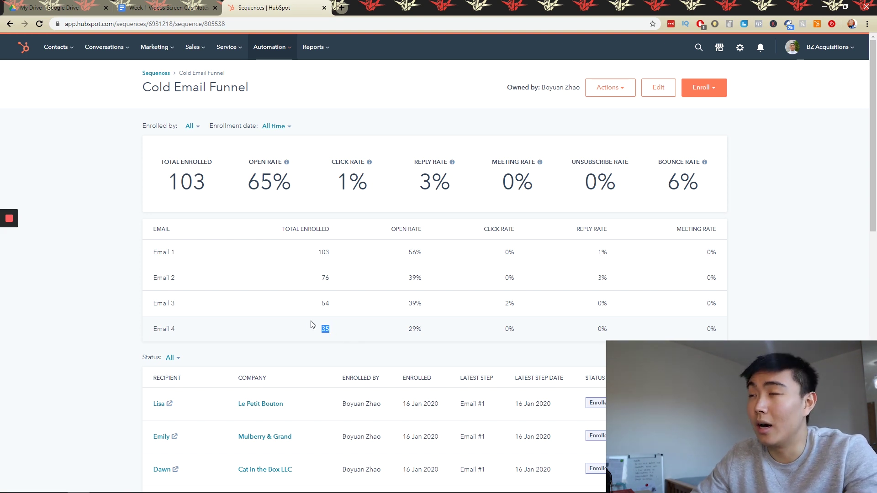
left_click_drag(325, 328, 507, 355)
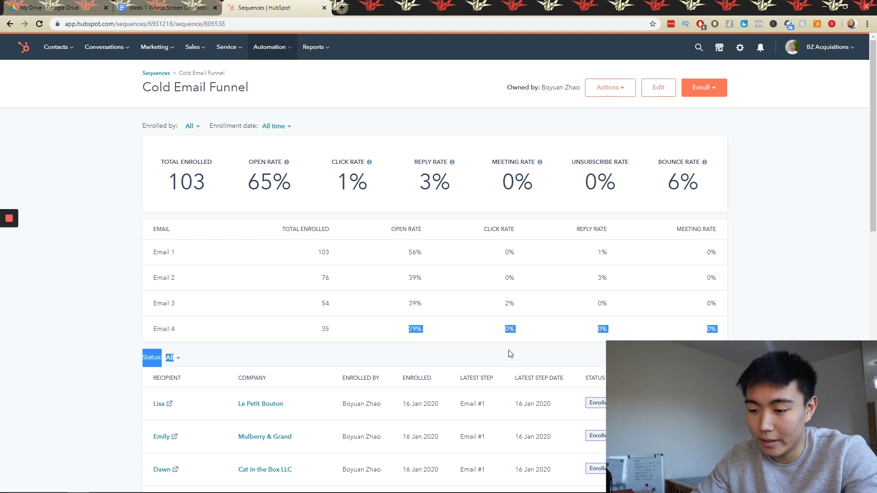
left_click(511, 352)
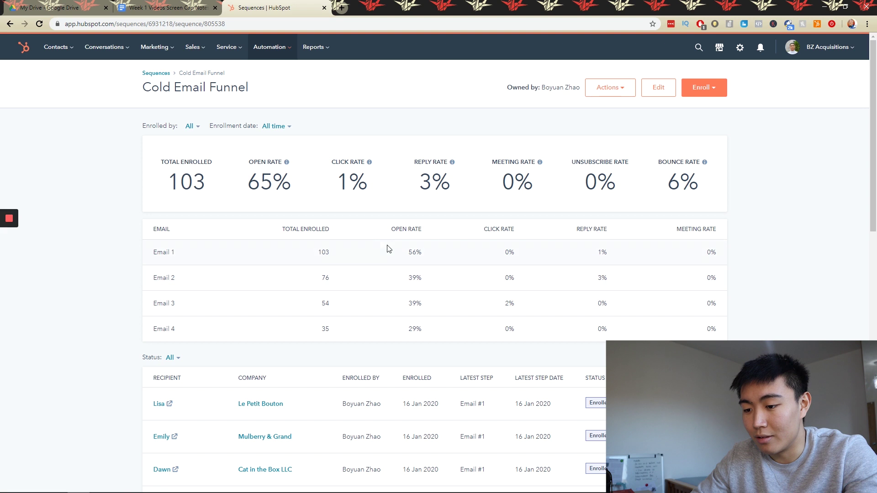
left_click_drag(396, 252, 432, 331)
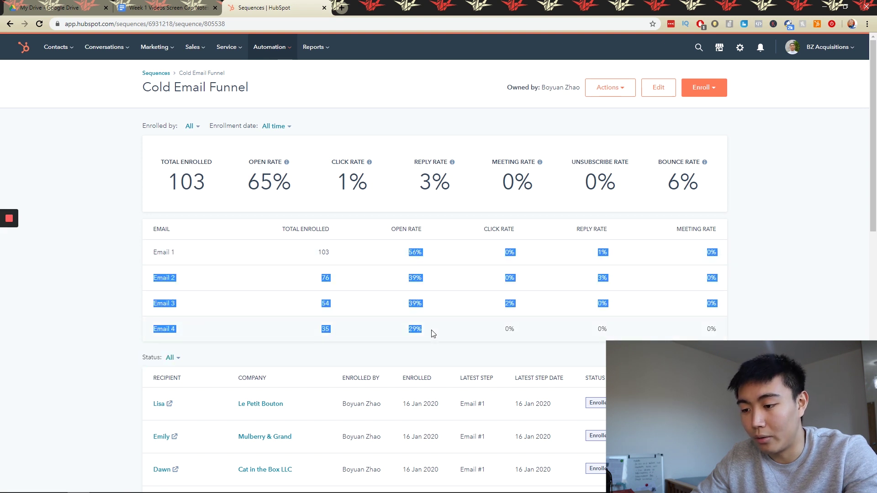
left_click(433, 332)
left_click_drag(502, 304, 513, 314)
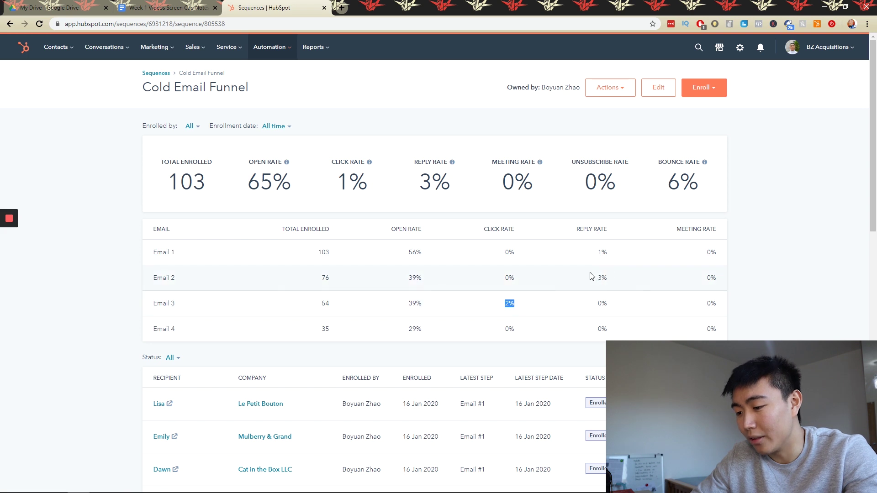
left_click(596, 310)
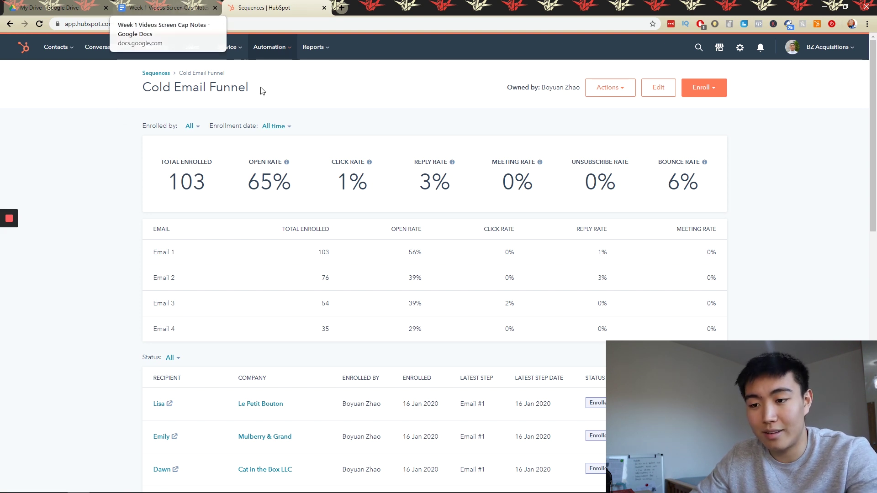
Open the sequences list in a new browser tab, then open Cold Email Funnel V2 and review its reply and open rates
left_click(283, 48)
right_click(281, 77)
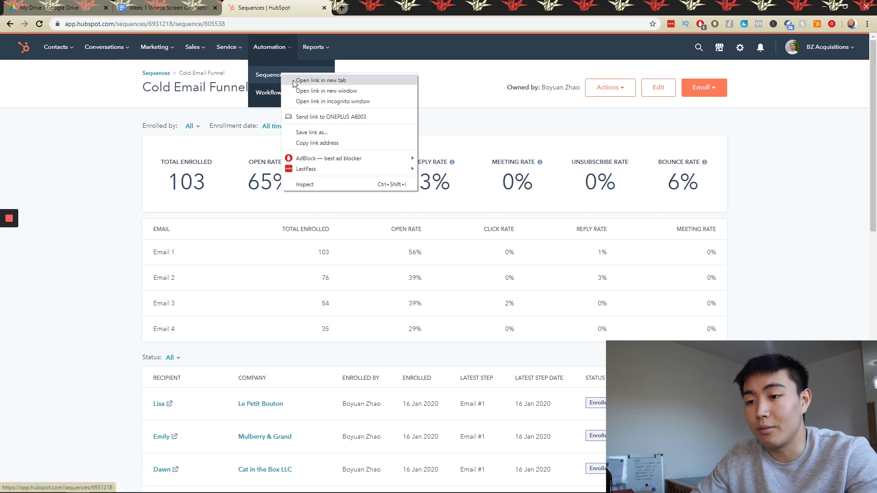
left_click(293, 81)
left_click(374, 8)
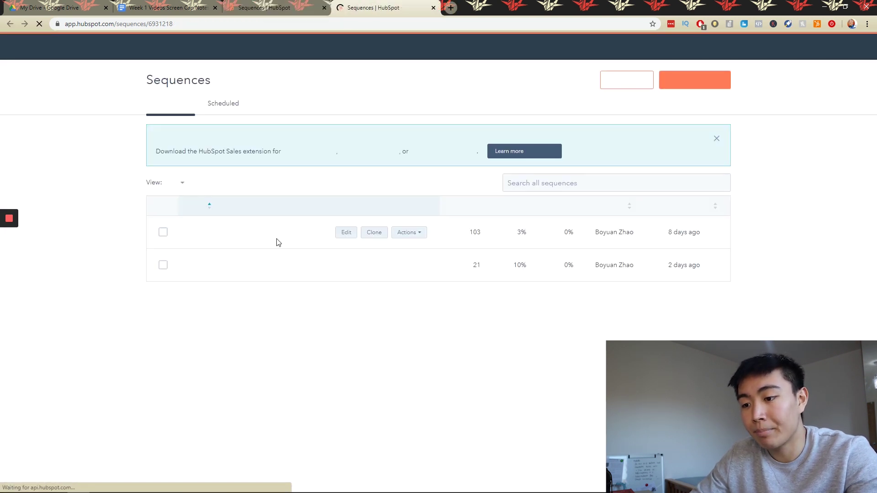
left_click(209, 259)
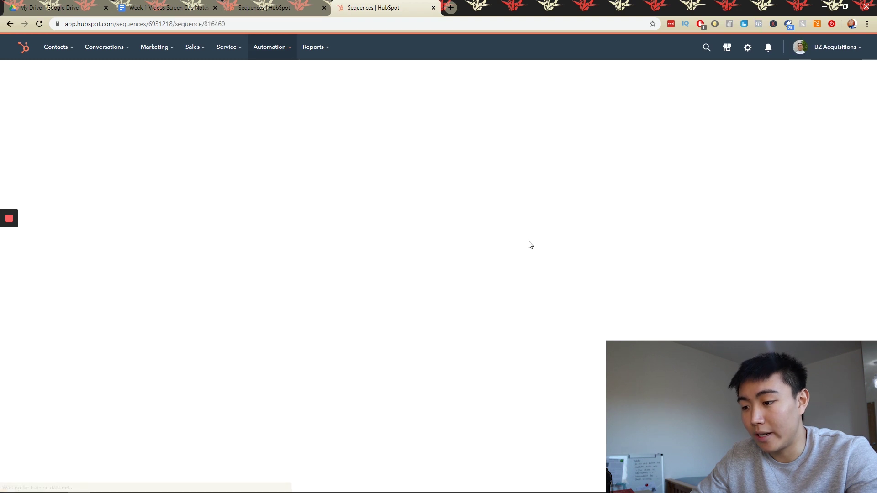
left_click_drag(419, 184, 459, 190)
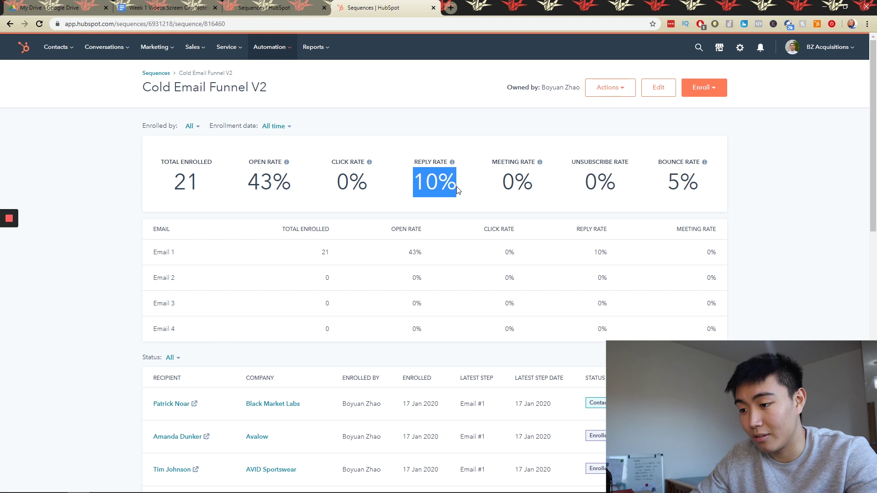
left_click_drag(248, 180, 324, 201)
left_click(325, 199)
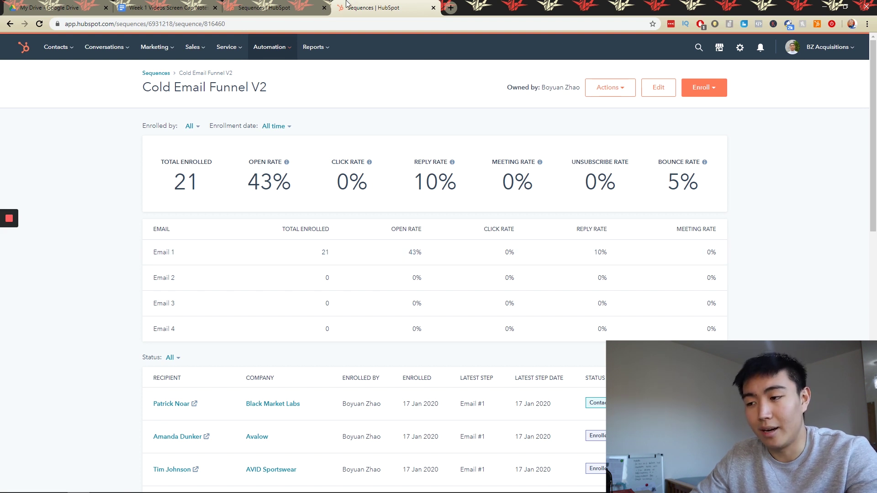
Return to the original Cold Email Funnel statistics and check its click rate for comparison with V2
left_click(322, 5)
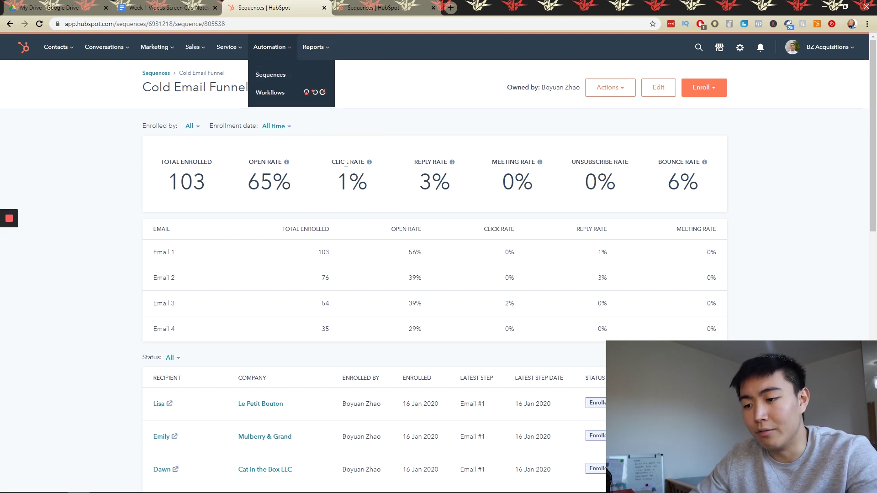
left_click_drag(346, 163, 389, 196)
left_click(390, 195)
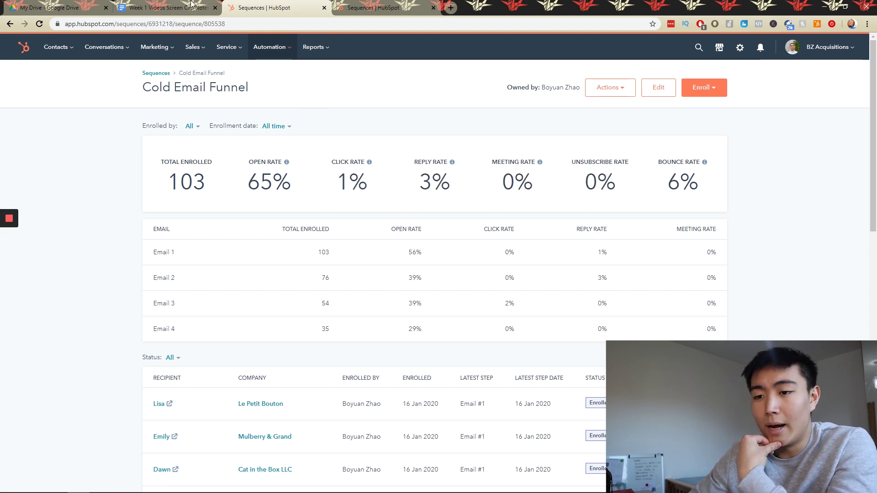
In the Google Docs notes, insert a page break after the outline and write "Email 1: Intial Cold" on the new page
left_click(190, 5)
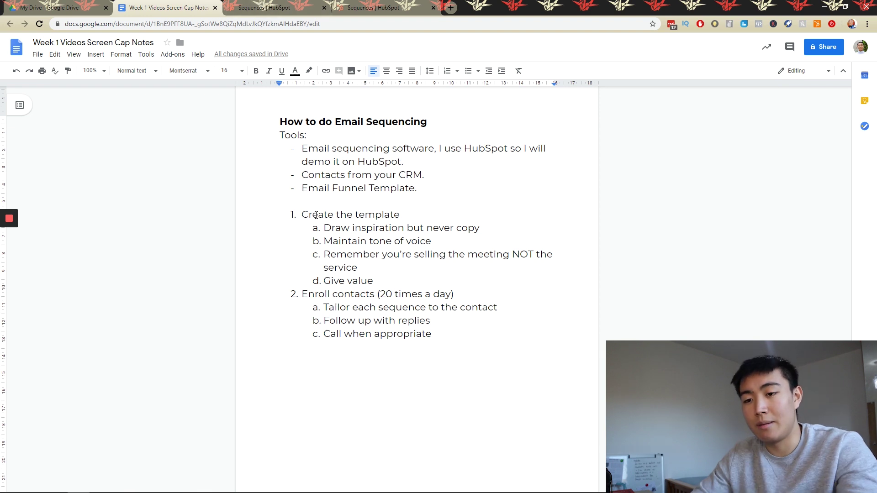
scroll(316, 215, "down", 2)
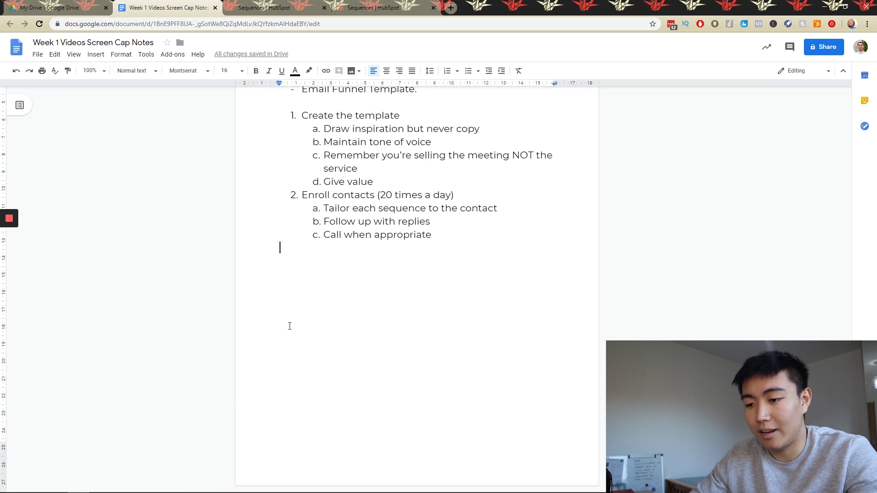
scroll(289, 325, "up", 2)
key("ctrl+Return")
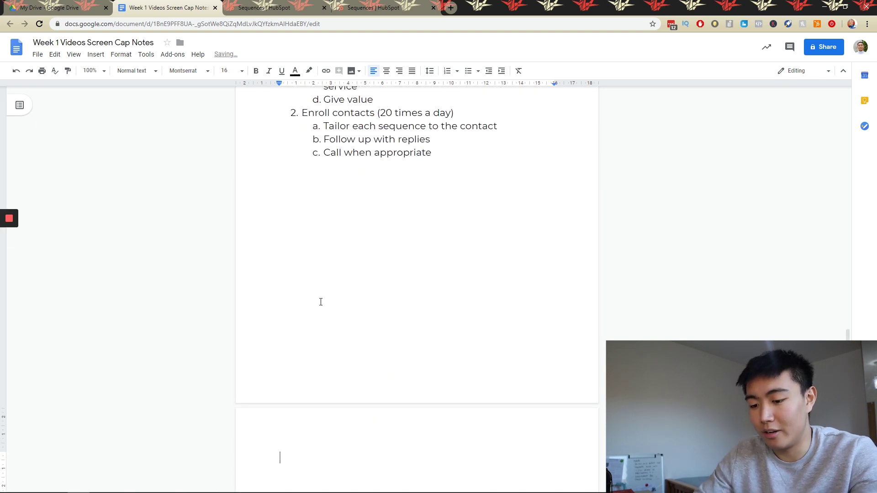
scroll(321, 302, "down", 2)
type("Email:")
key("BackSpace")
type("1: Intial Cold")
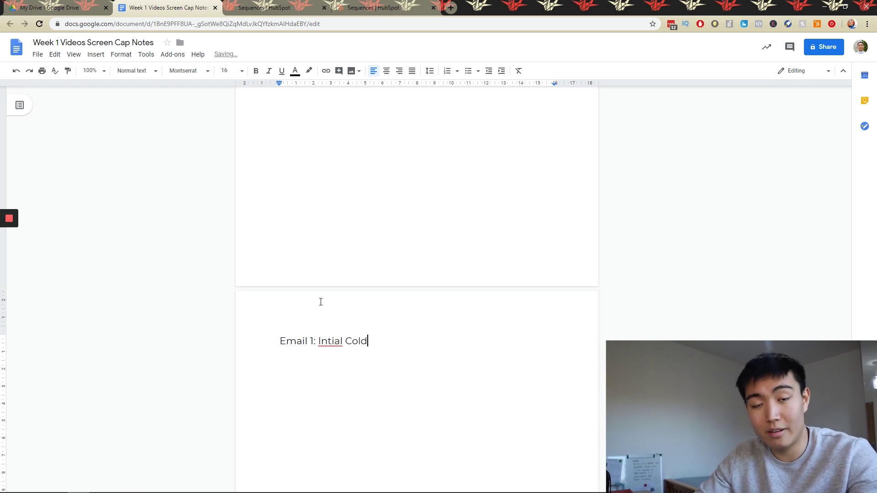
Go back to the email sequencing outline and review the template tip about selling the meeting, not the service
scroll(320, 301, "up", 5)
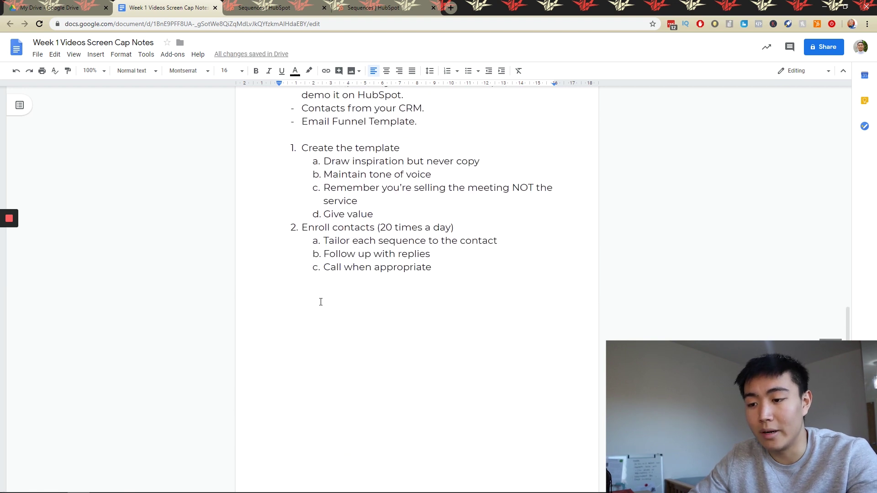
scroll(321, 302, "up", 1)
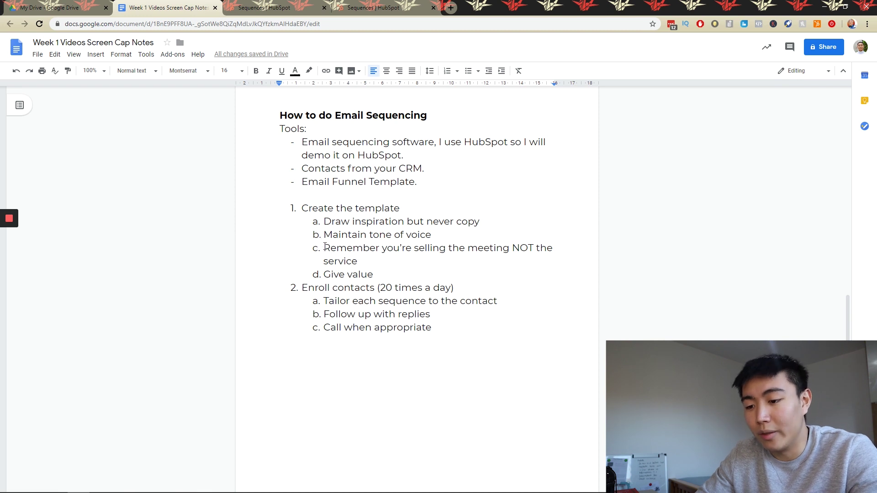
left_click_drag(324, 247, 403, 260)
left_click(403, 263)
triple_click(351, 247)
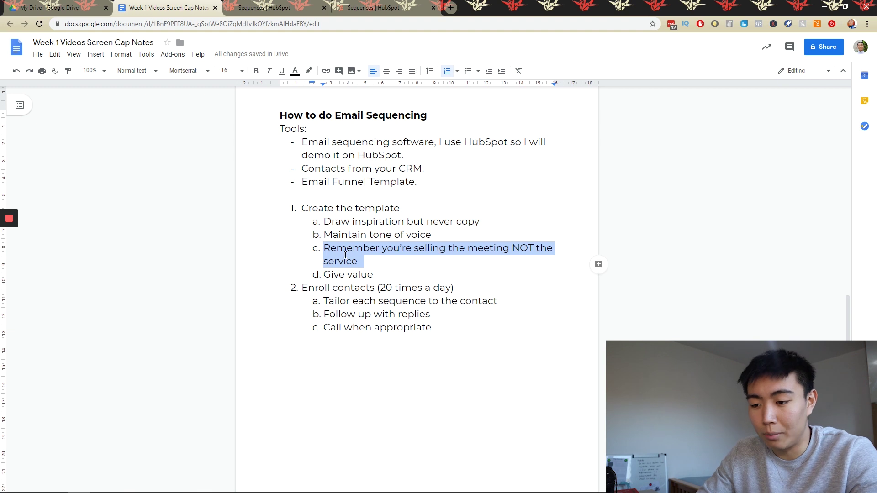
left_click(347, 248)
left_click_drag(347, 247, 389, 262)
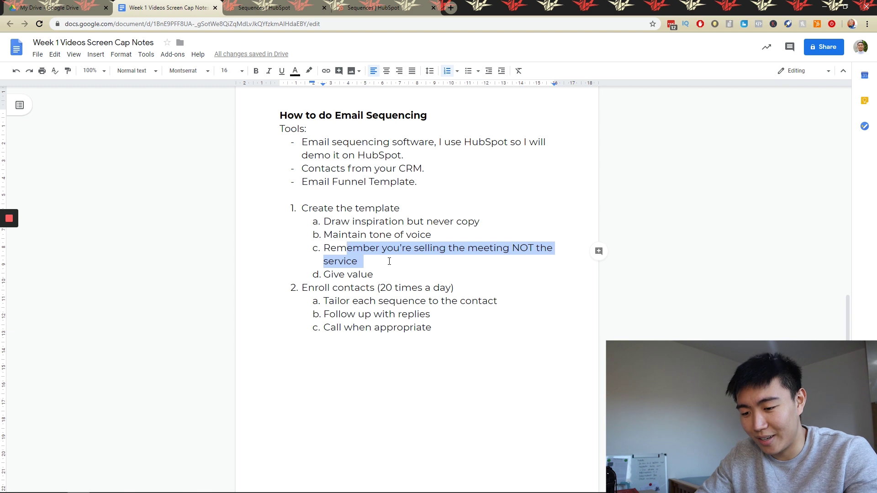
left_click_drag(371, 273, 346, 254)
triple_click(347, 253)
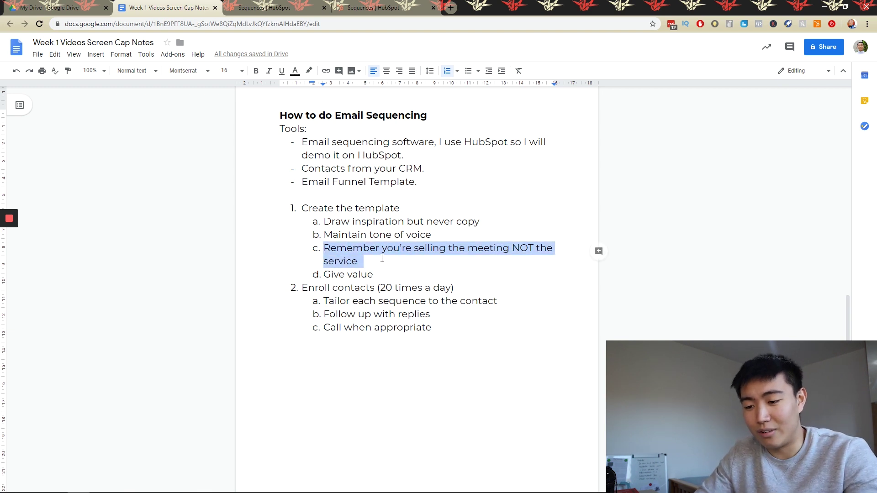
triple_click(378, 256)
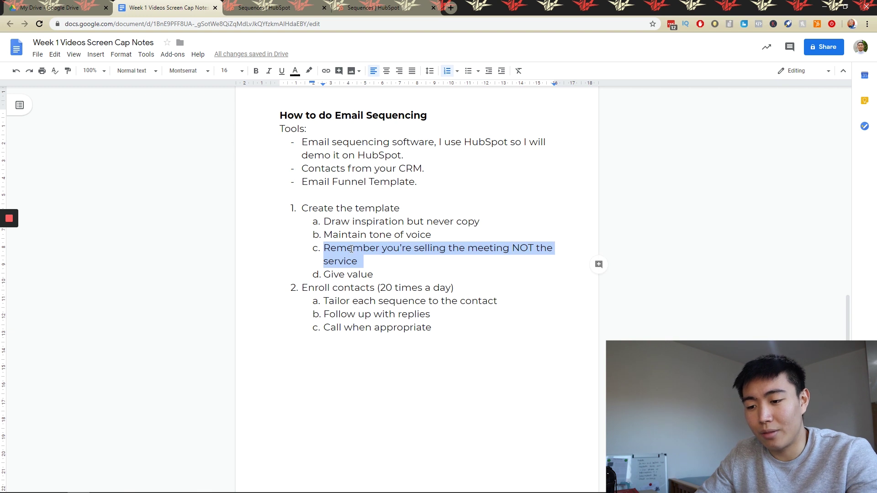
left_click(351, 249)
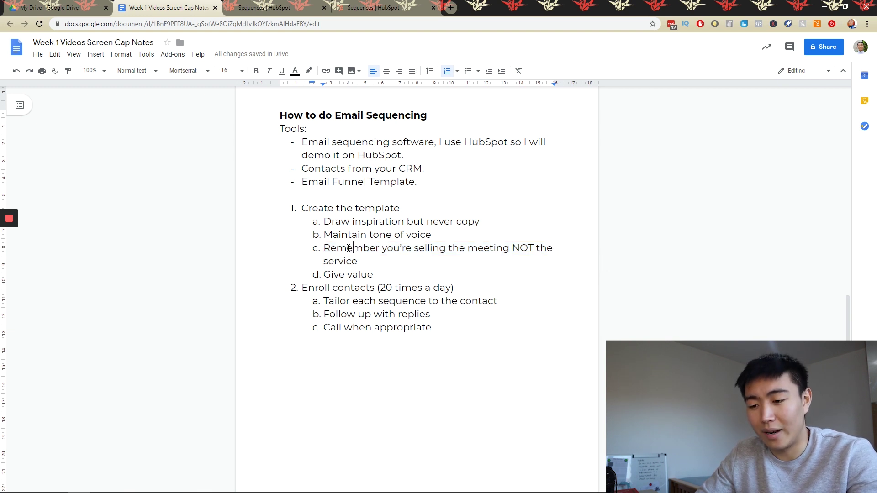
triple_click(372, 261)
left_click(374, 263)
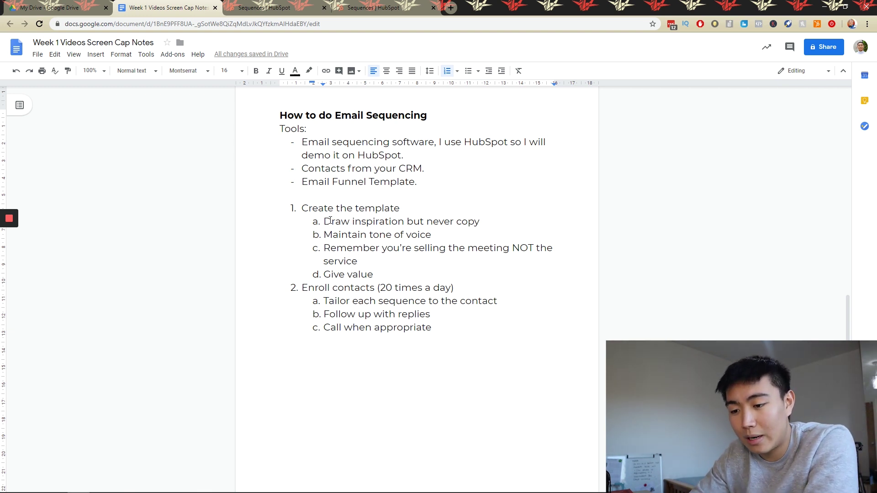
Review the template tips on drawing inspiration without copying and on maintaining tone of voice
left_click_drag(322, 221, 483, 224)
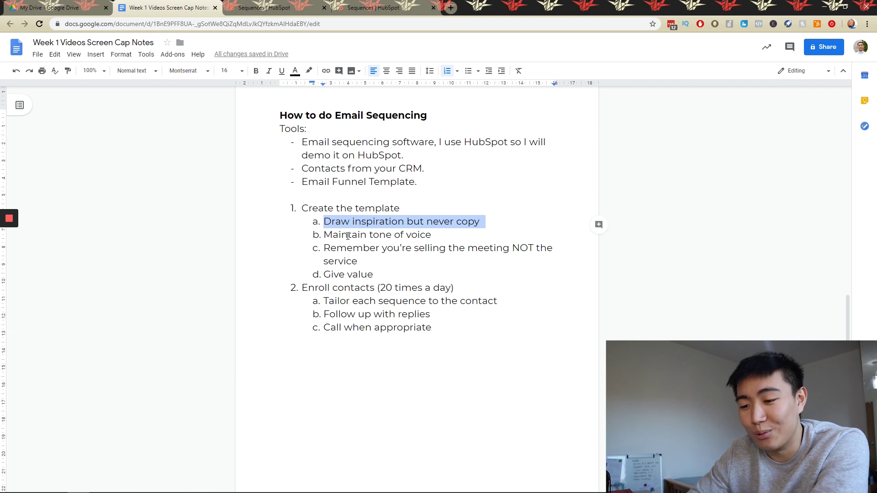
left_click_drag(348, 236, 421, 241)
left_click_drag(439, 237, 414, 247)
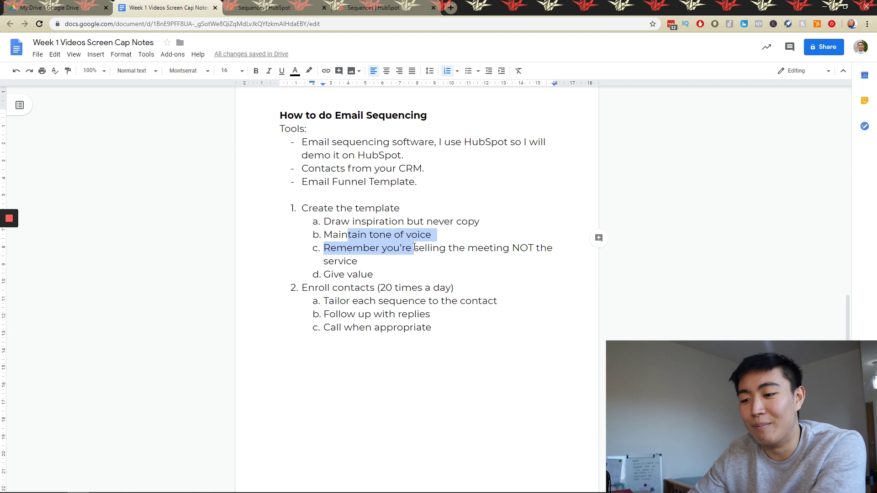
mouse_move(414, 247)
left_mouse_down()
mouse_move(326, 248)
mouse_move(341, 239)
mouse_move(413, 248)
mouse_move(371, 236)
mouse_move(417, 264)
mouse_move(410, 250)
left_mouse_up()
double_click(358, 235)
left_click(370, 236)
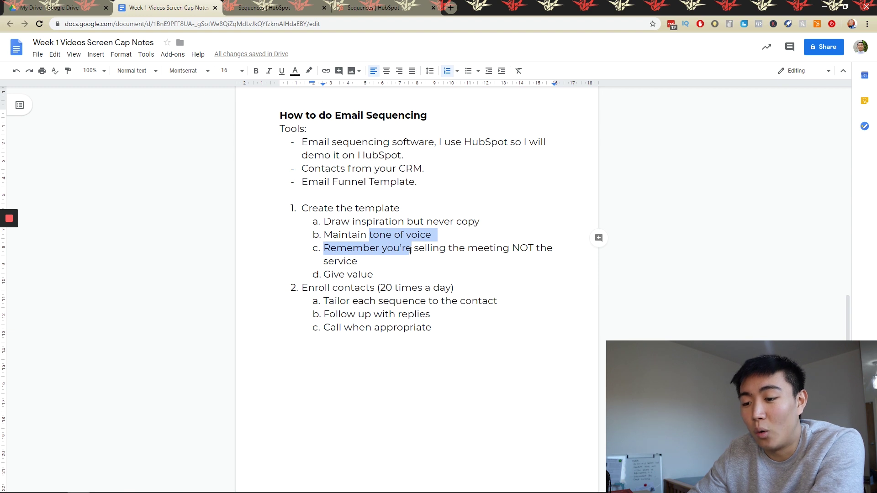
Highlight the template tip about selling the meeting, not the service, in the sequencing outline
left_click(410, 251)
left_click_drag(358, 262, 322, 248)
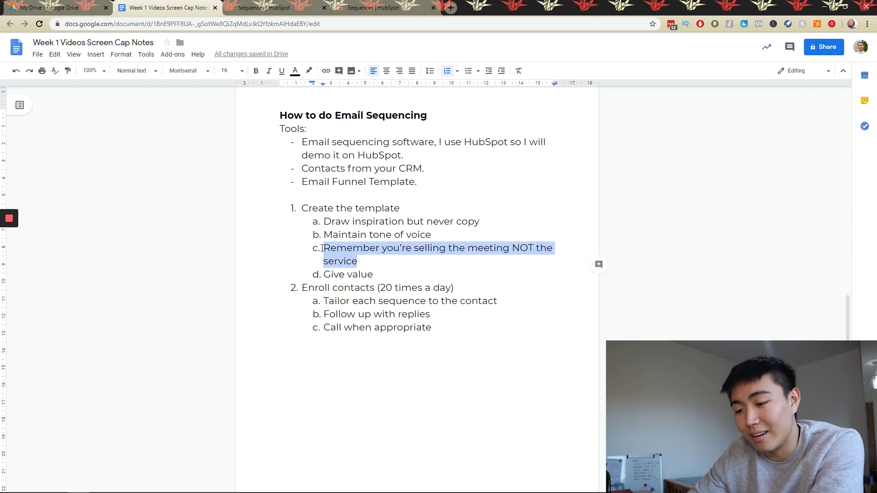
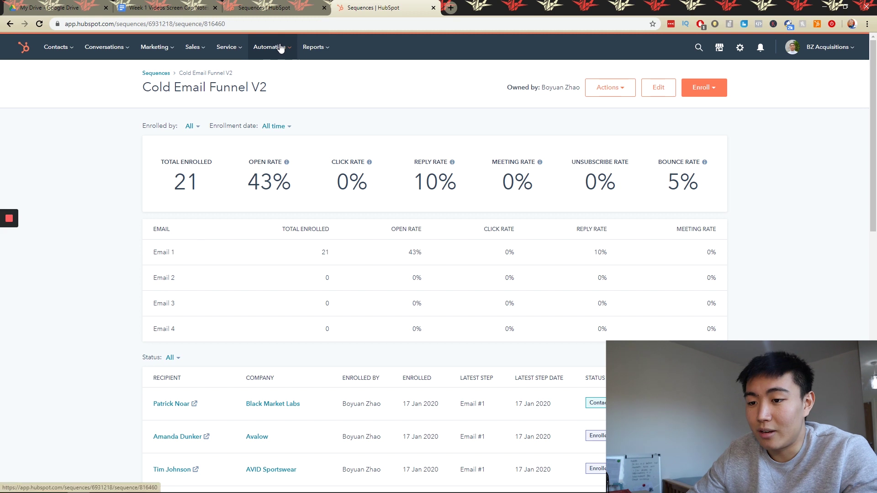
In HubSpot, create a new sequence from scratch and open the choices for adding its first email template or task
left_click(160, 74)
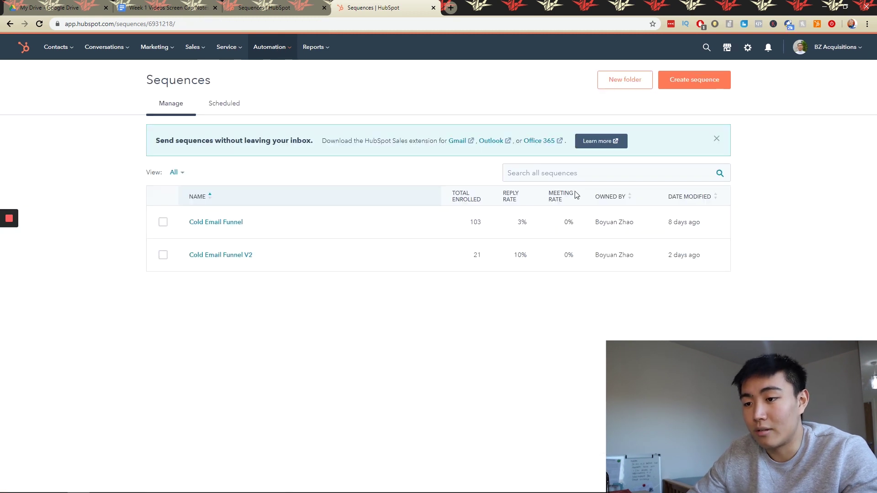
left_click(704, 82)
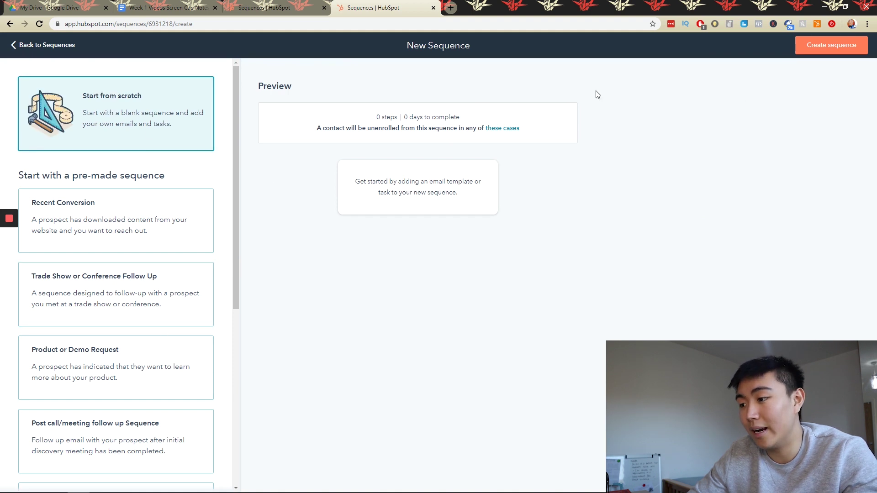
left_click(812, 48)
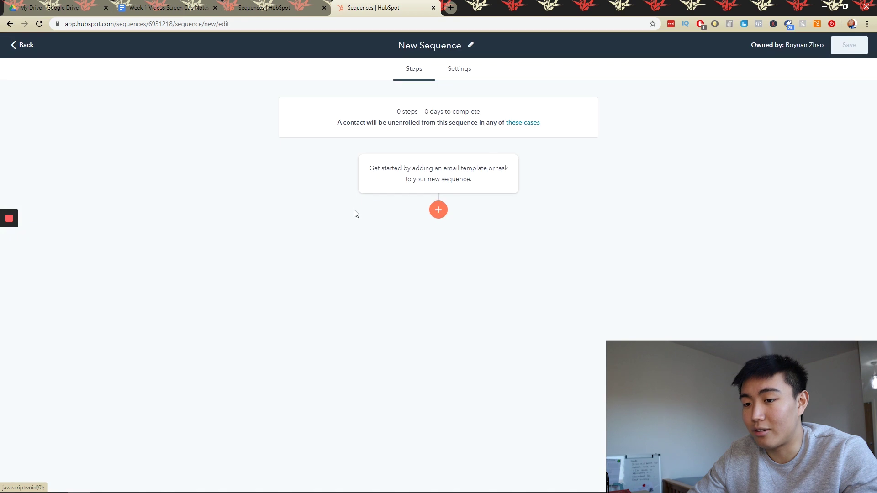
left_click(439, 211)
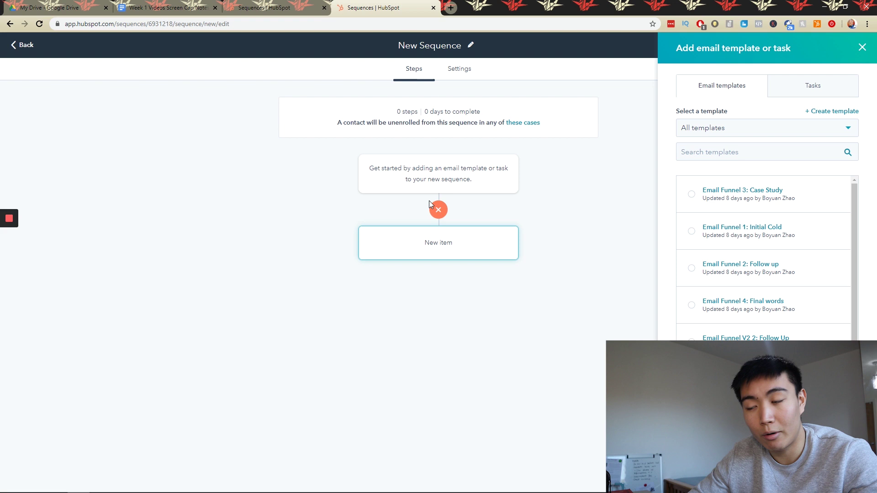
Review the original Cold Email Funnel statistics and per-email results, and return to the new sequence
left_click(295, 6)
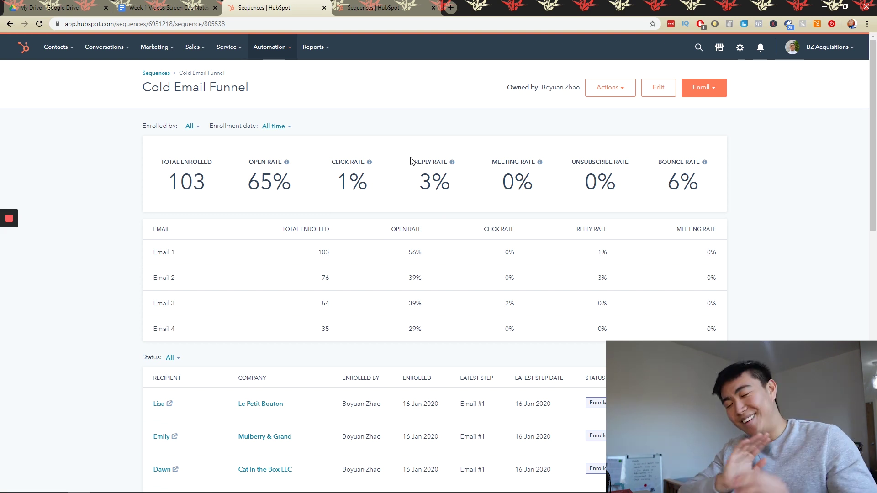
scroll(446, 360, "down", 2)
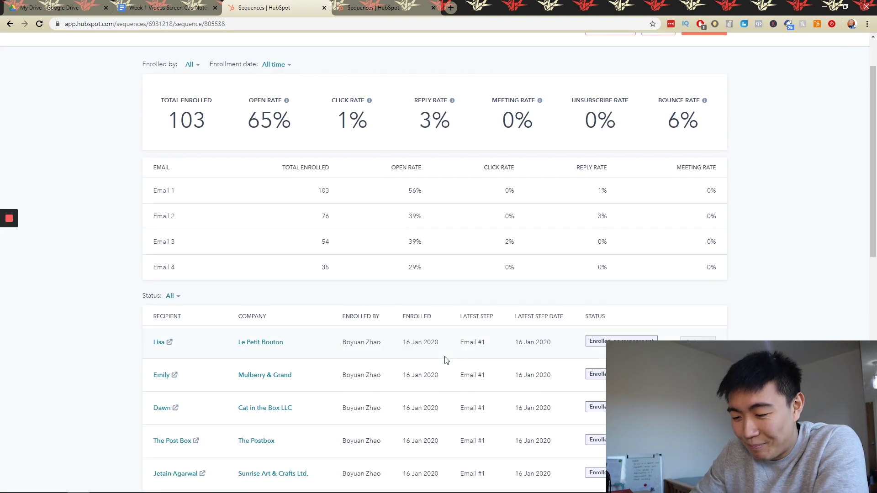
scroll(446, 361, "up", 2)
left_click(373, 4)
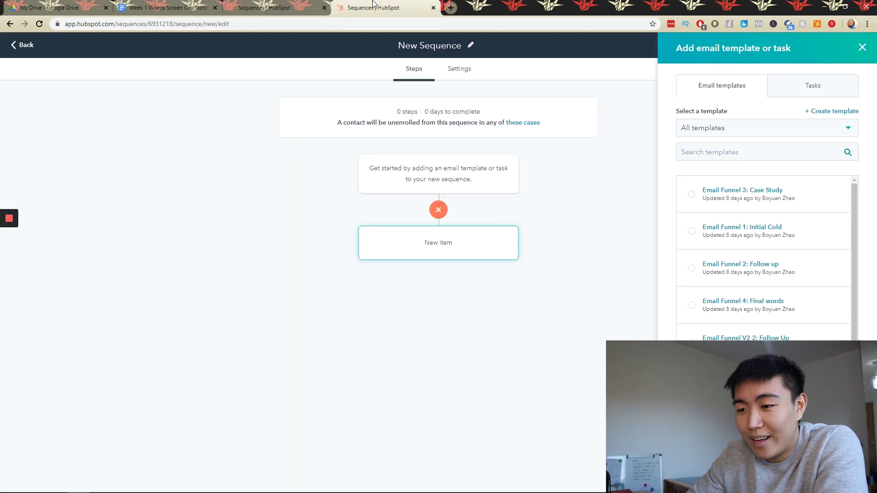
In the Google Docs notes, correct the misspelled "Intial" to "Initial" in the Email 1 line
left_click(196, 7)
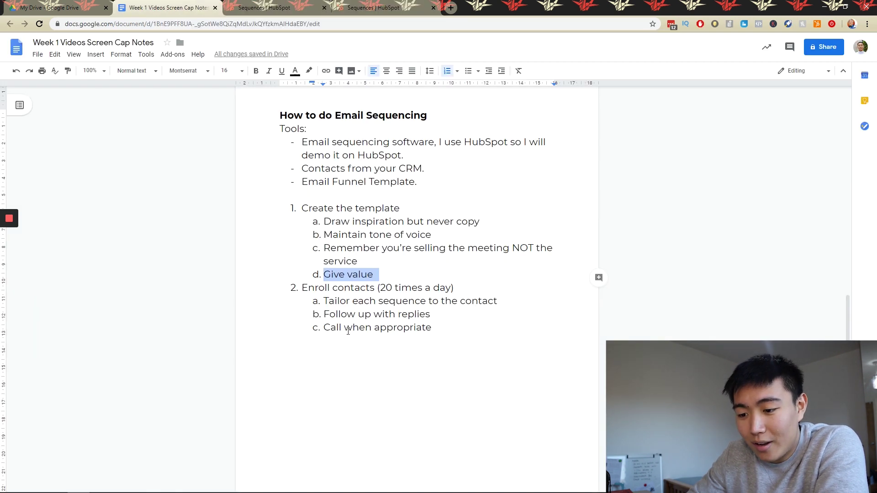
scroll(347, 333, "down", 10)
scroll(348, 332, "down", 3)
left_click(335, 247)
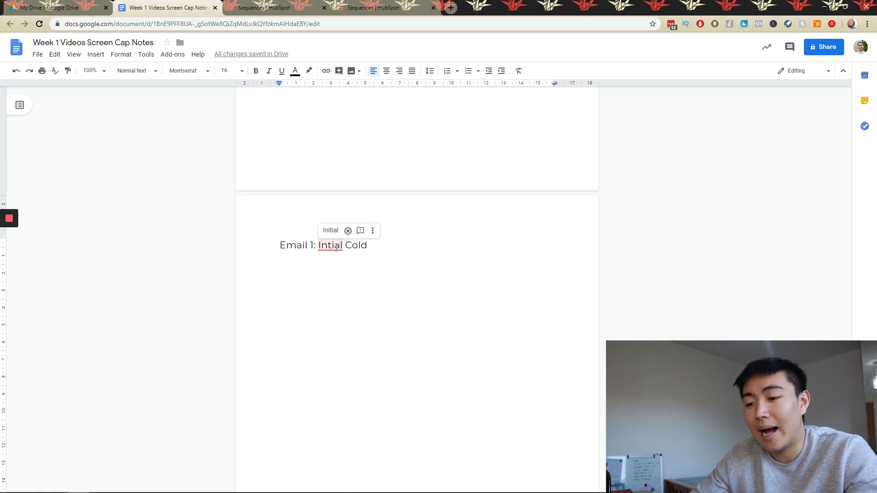
left_click(330, 230)
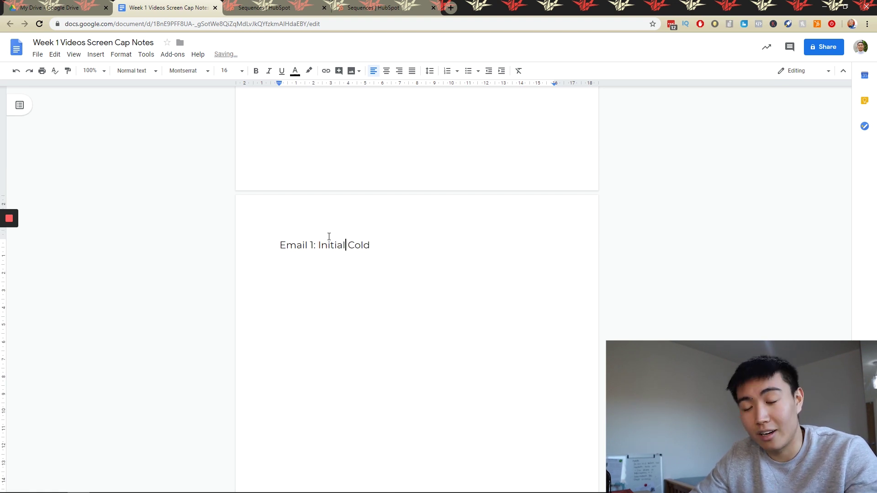
Below the Email 1 line, add the lines "ASk for video conference" and "Email 2: Follow up"
left_click(400, 255)
key("Return")
type("ASk for video")
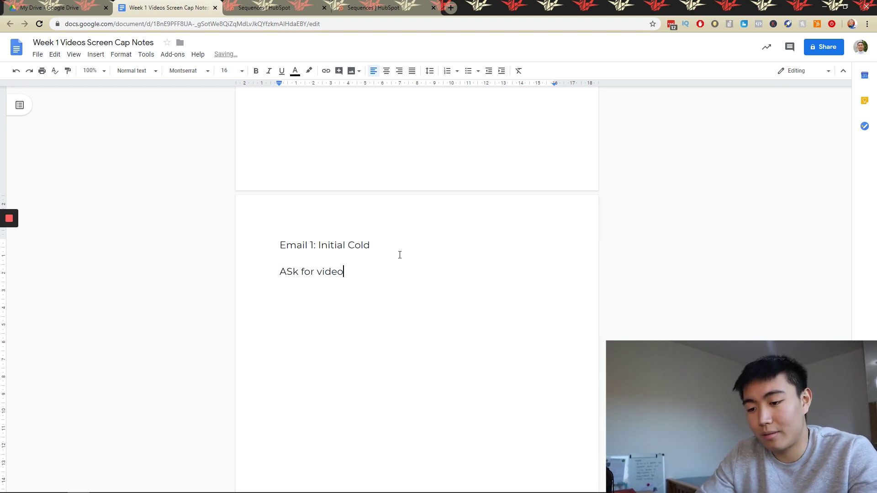
type(" conference")
key("Return")
type("Email 2:")
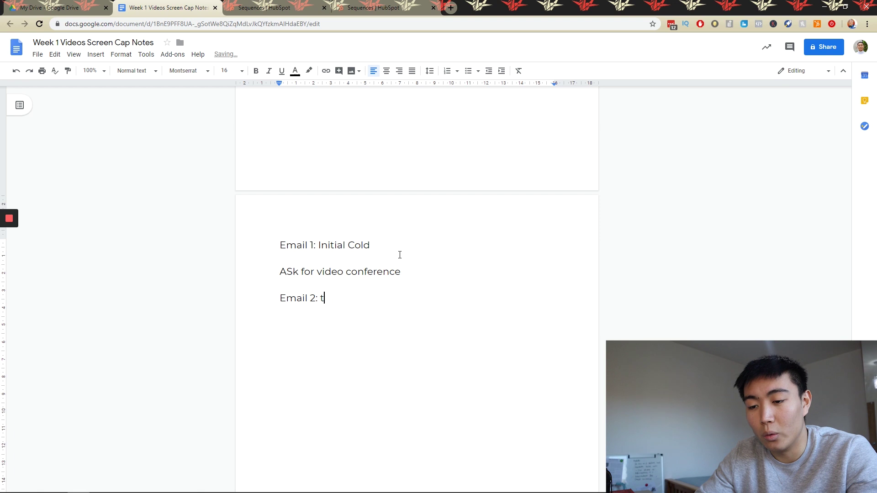
type(" Follow up")
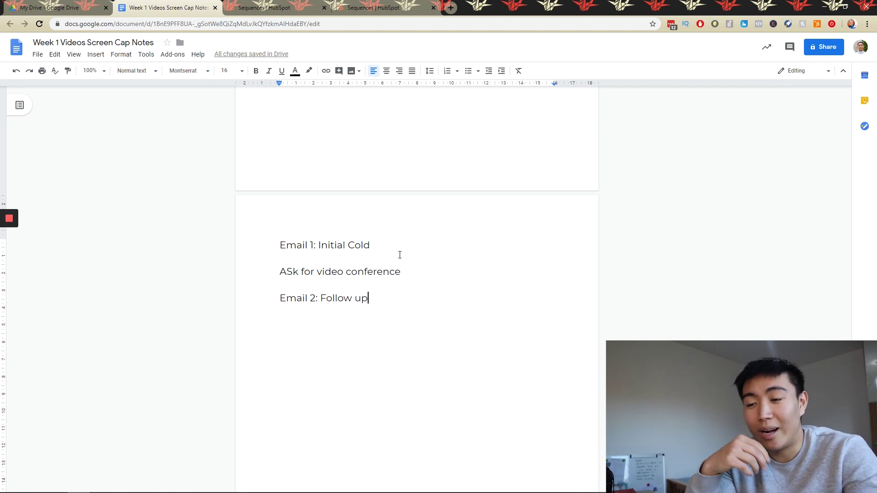
Add the line "Email 3: E-book or Case study" under Email 2 and start a new line below it
key("Return")
type("Email 3: ")
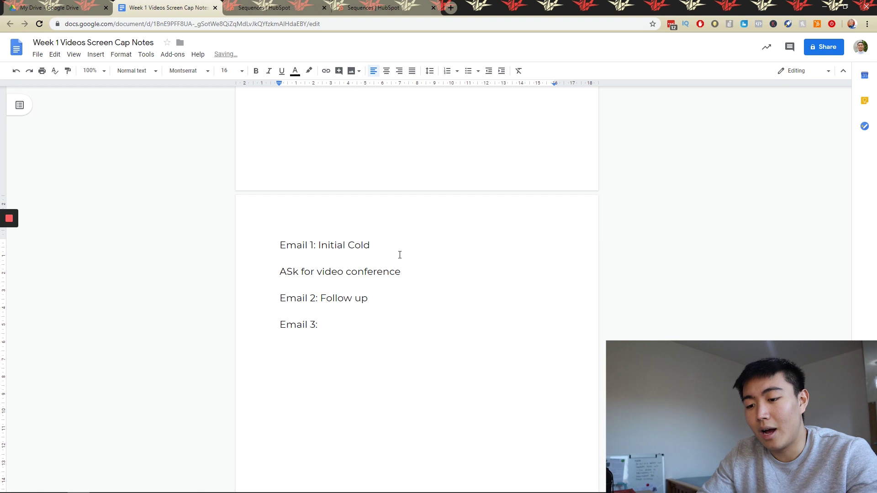
type("E")
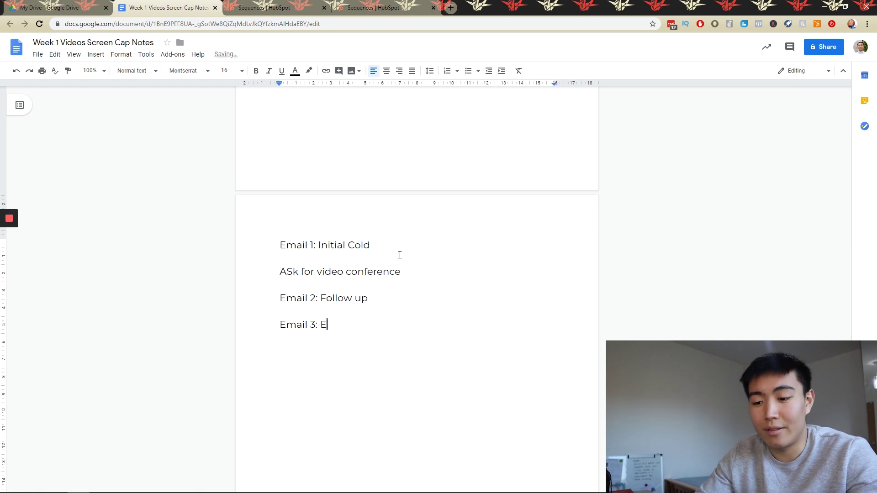
type("-book or ")
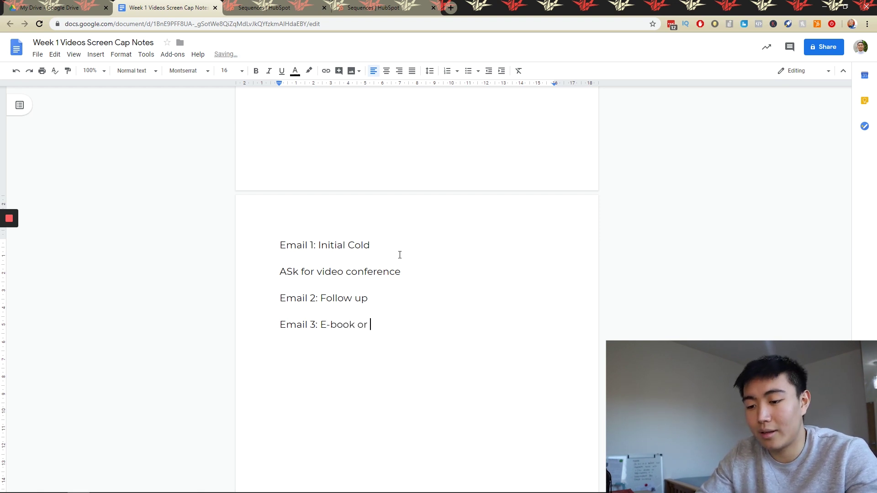
type("Case S")
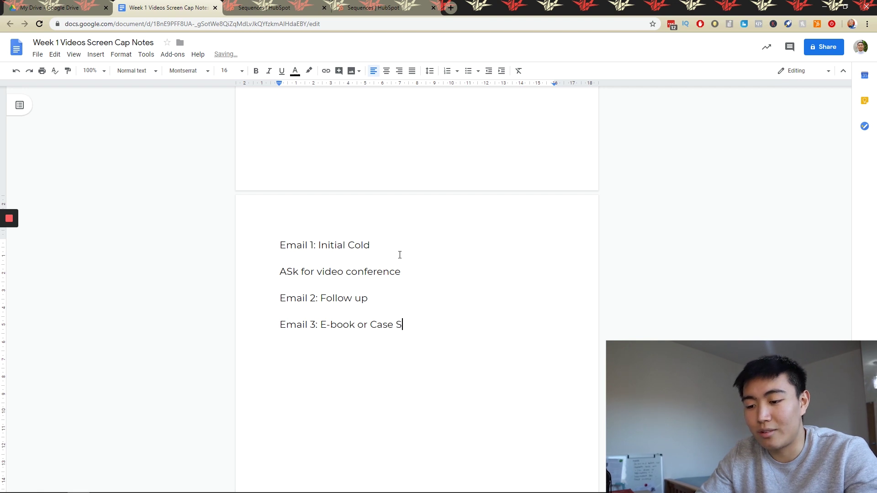
key("BackSpace")
type("study")
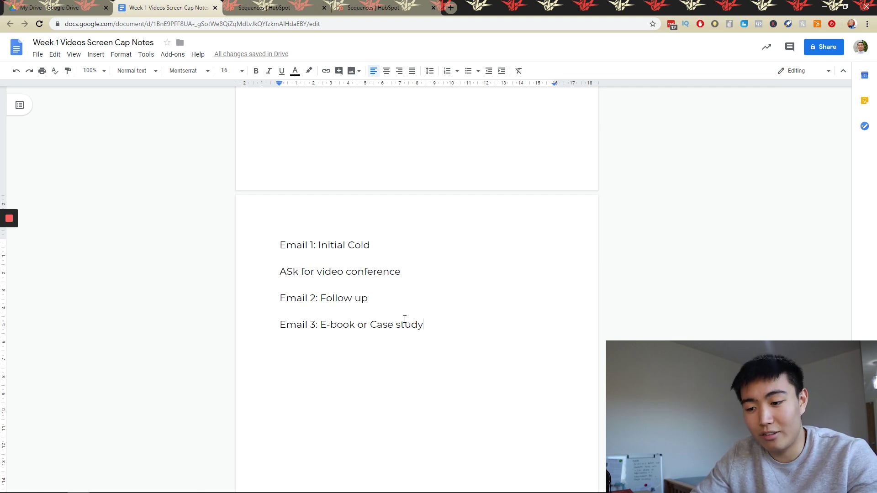
mouse_move(466, 328)
left_mouse_down()
mouse_move(280, 331)
mouse_move(464, 344)
left_mouse_up()
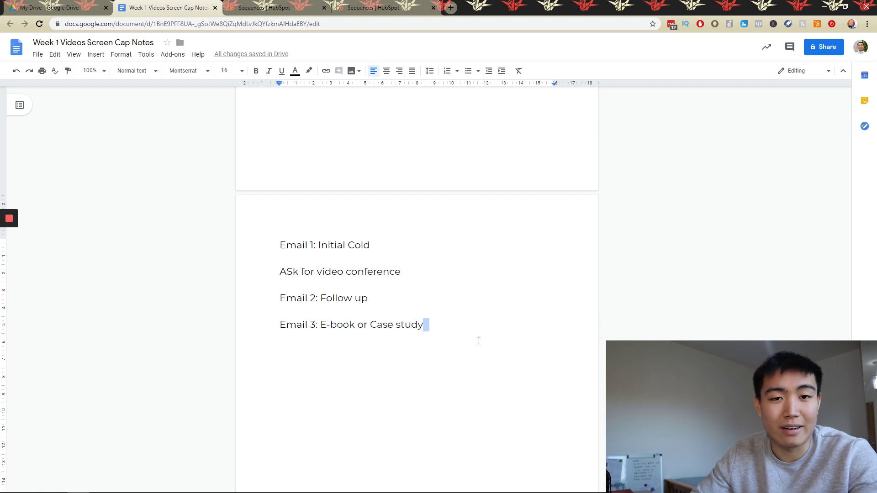
key("Return")
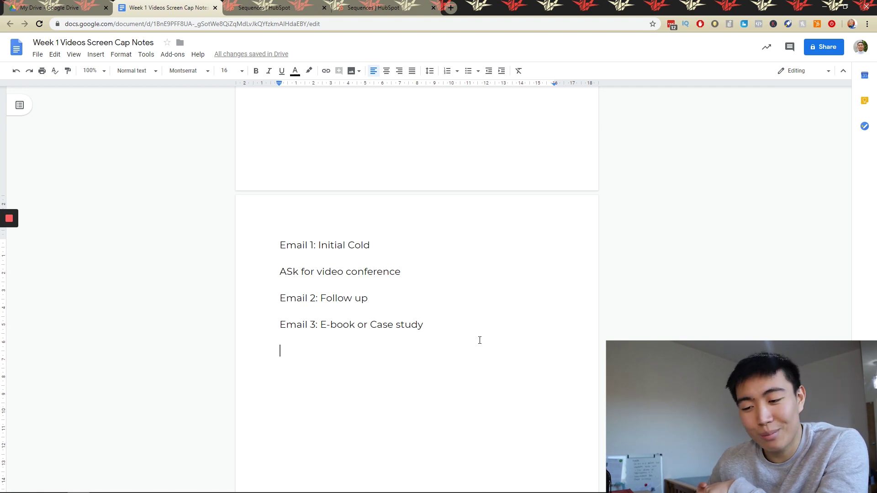
Fix the capitalization of "ASk" to "Ask" in the video conference line
left_click_drag(444, 323, 359, 325)
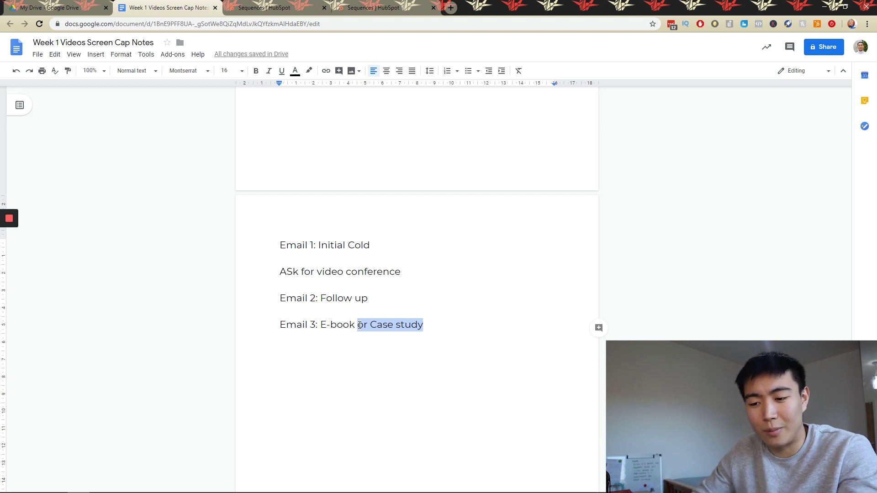
left_click(291, 271)
key("BackSpace")
type("s")
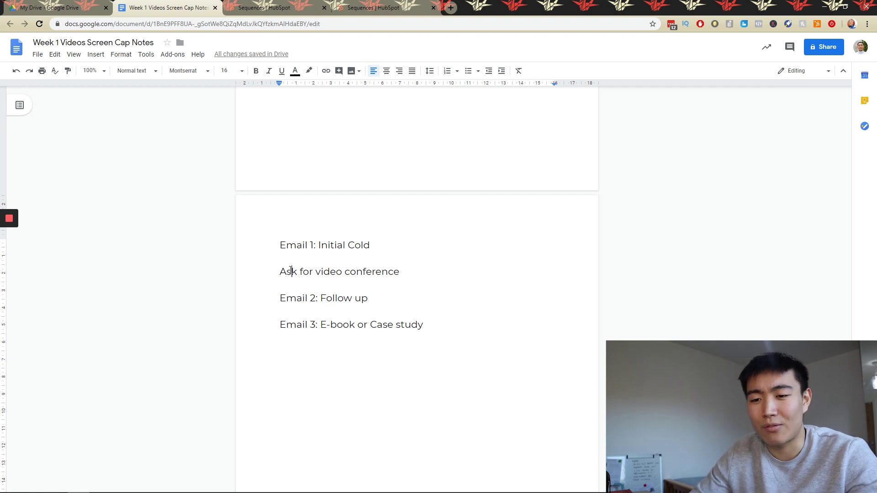
scroll(291, 270, "down", 1)
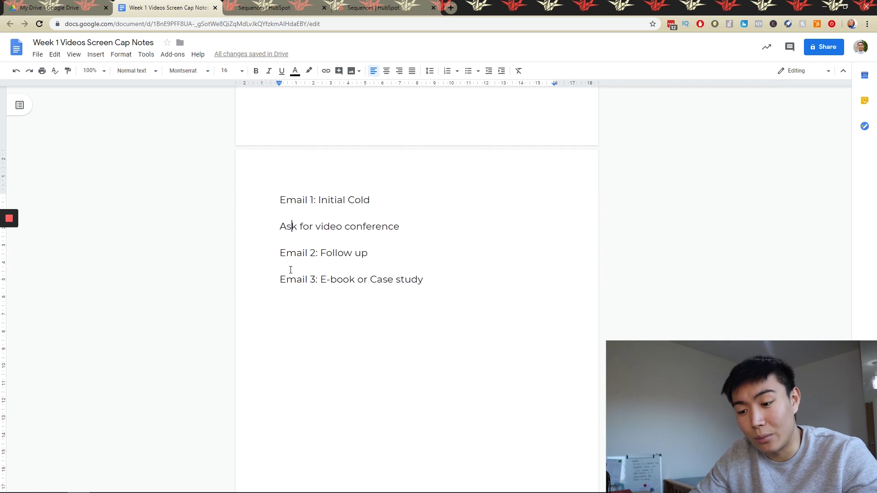
Below Email 3, add "Email 4 (Optional): Either Loom Video Audits or video testimonial from past clients"
left_click_drag(425, 280, 323, 281)
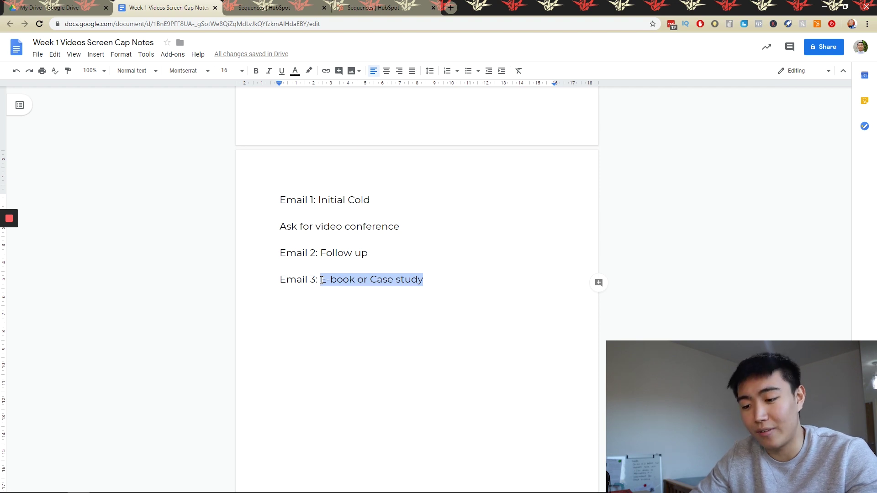
key("End")
key("Return")
type("Email")
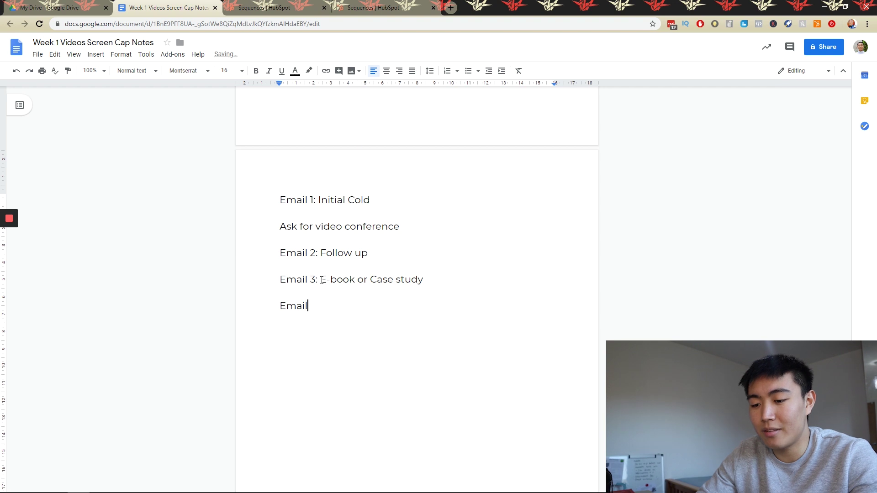
type(" 4 (Optional")
key("BackSpace")
type("): ")
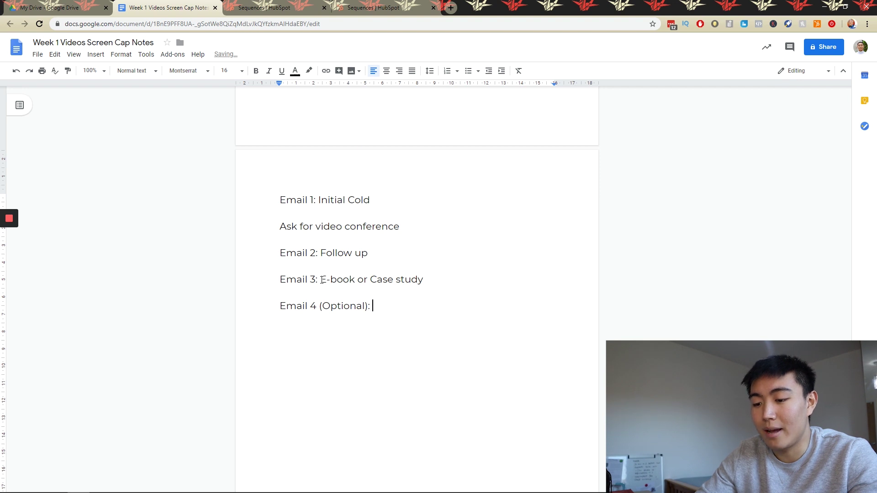
type("Either Loom Video ")
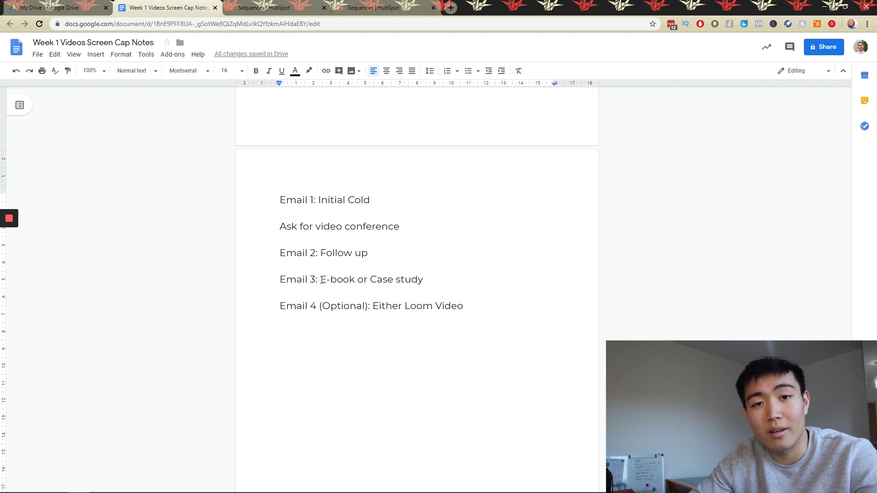
type("Audits or v")
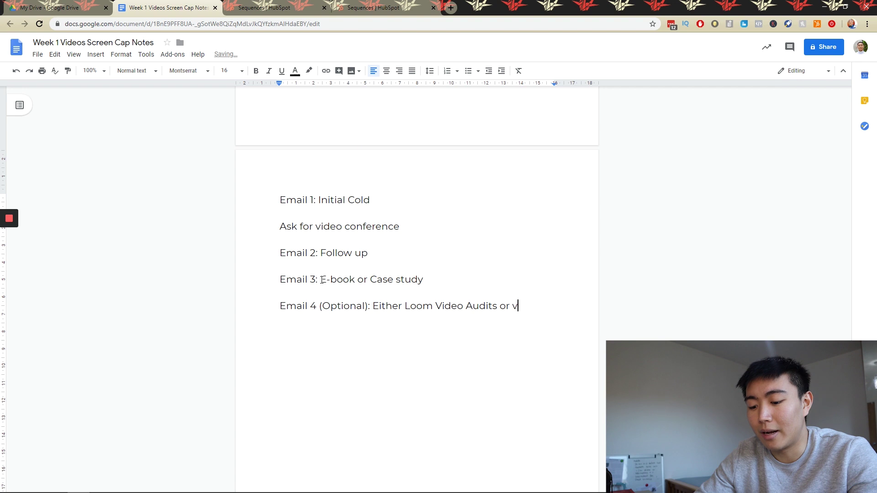
type("ideo testim")
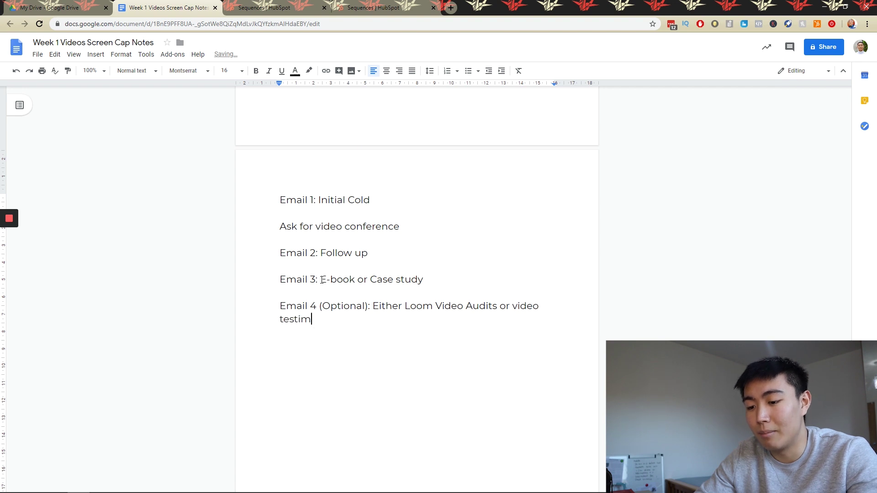
type("onial from ")
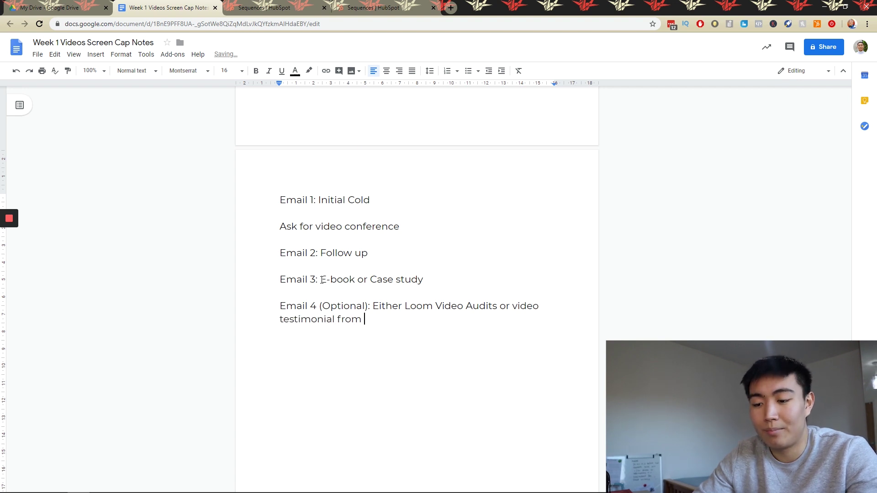
type("past clients")
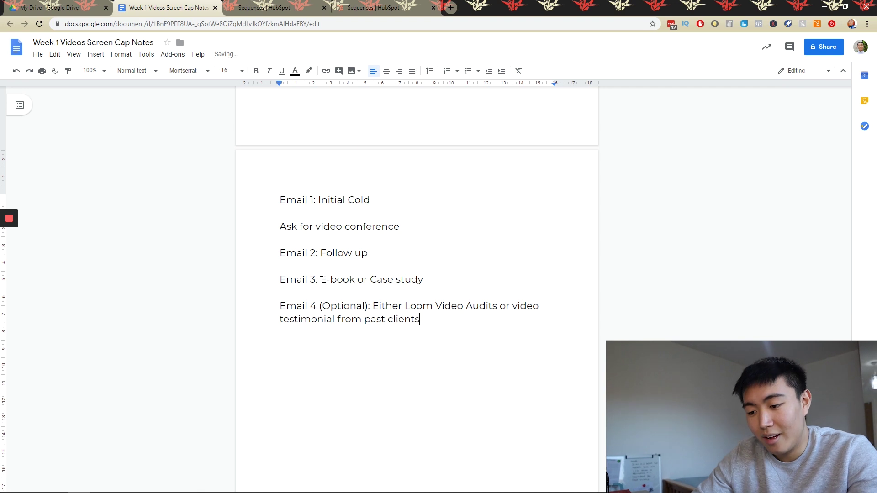
Below the Email 4 line, add the line "Email 5: Last attempt"
key("Return")
key("Return")
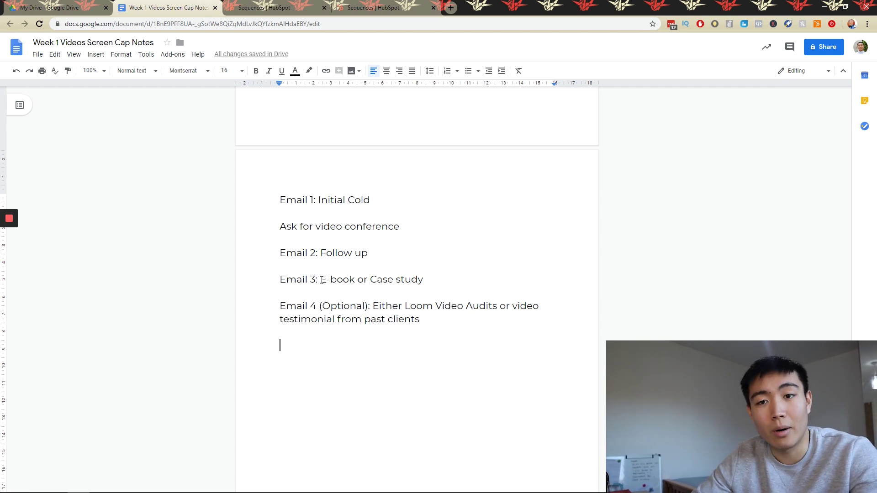
type("Email 5:")
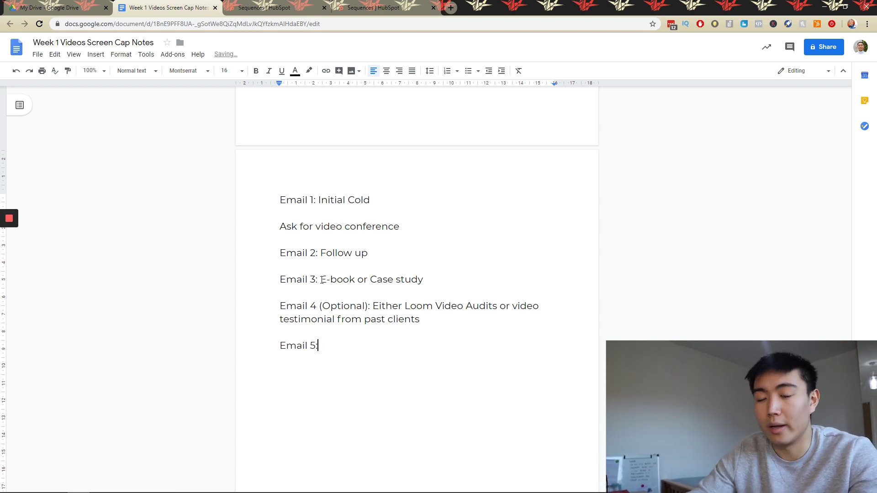
type(" La")
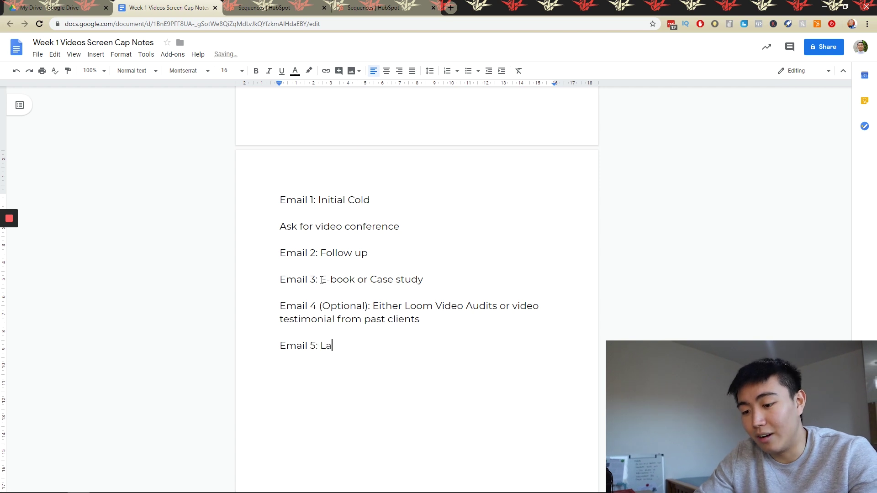
type("st attempt")
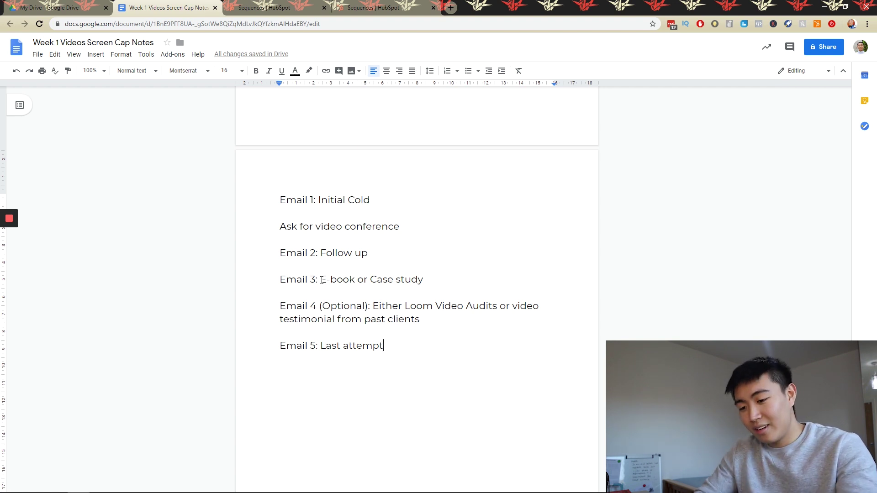
Highlight the whole email outline from Email 1 to Email 5 for review
left_click_drag(301, 333, 229, 176)
left_click(421, 358)
left_click(276, 204)
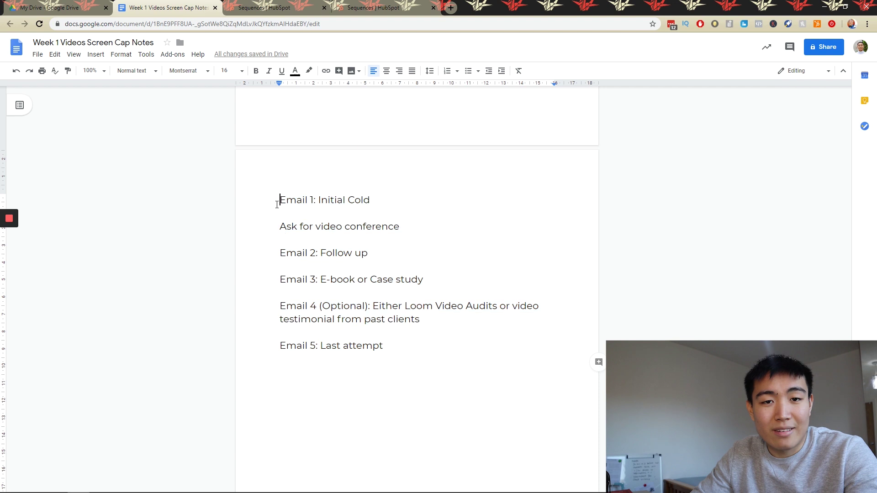
left_click_drag(276, 172, 442, 463)
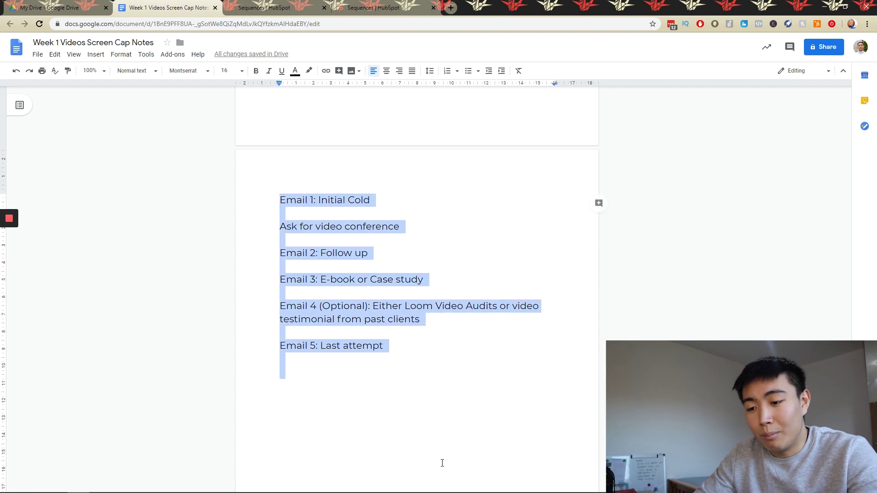
left_click(443, 459)
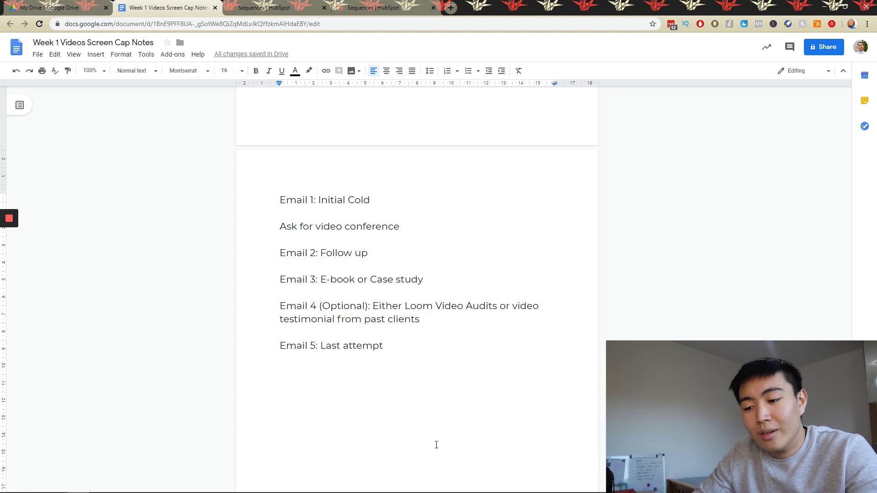
left_click_drag(350, 402, 256, 194)
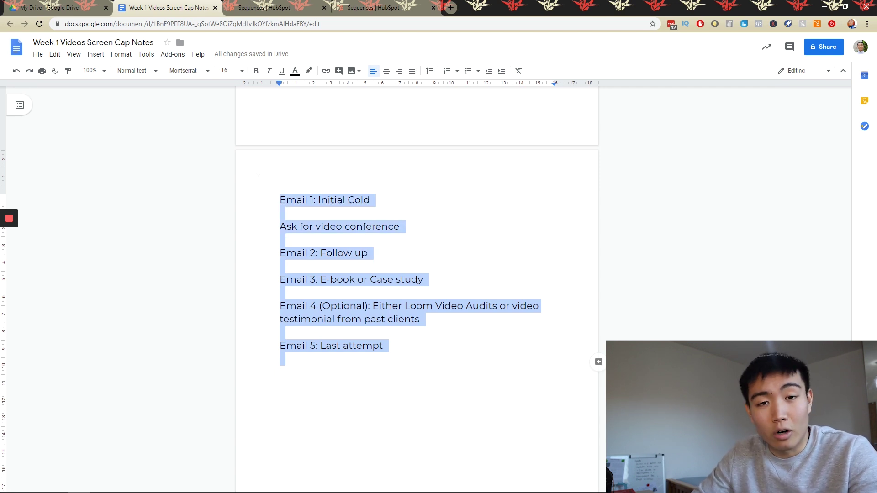
Switch to the new HubSpot sequence and add the template "Email Funnel 3: Case Study" as its first step
left_click(382, 5)
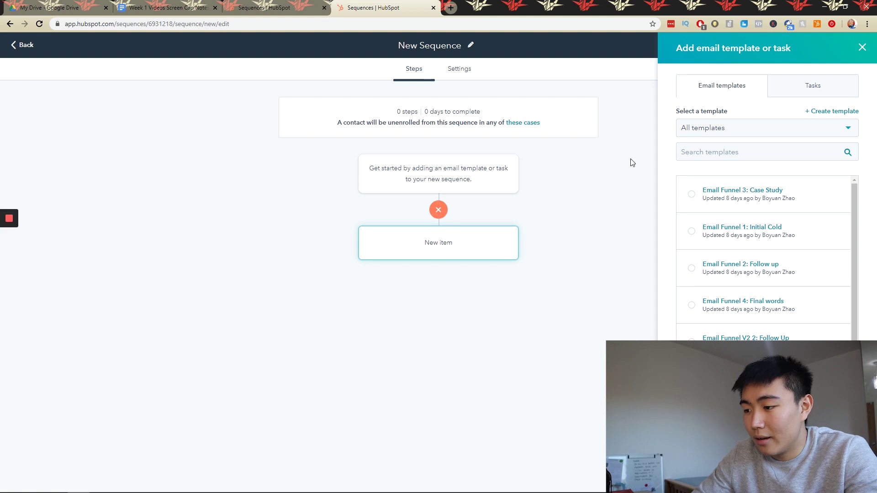
left_click(691, 194)
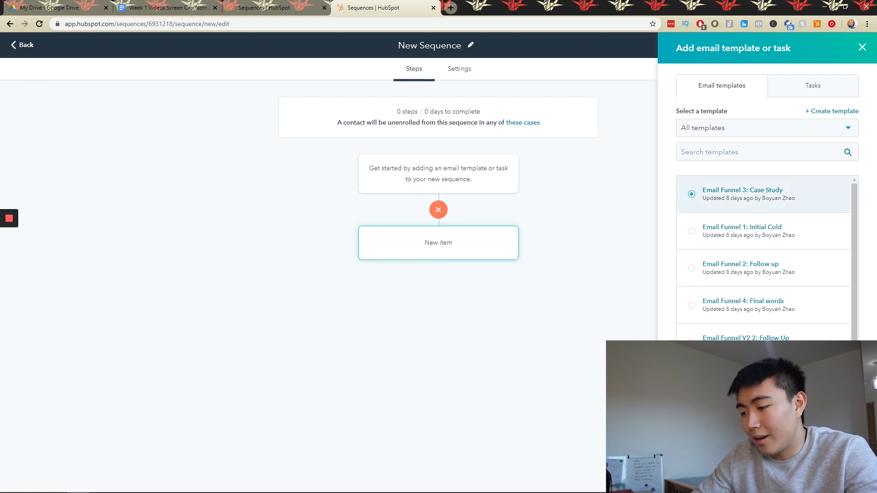
left_click(692, 475)
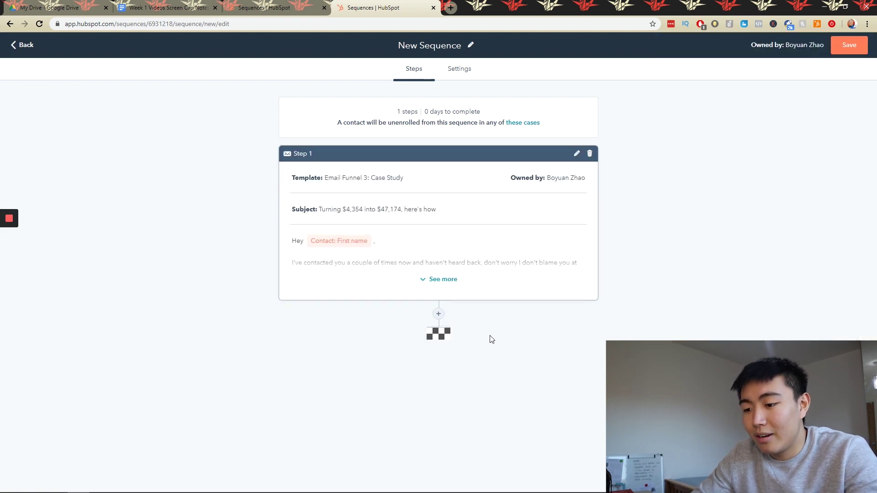
Add the template "Email Funnel 1: Initial Cold" as the second step of the sequence
left_click(438, 314)
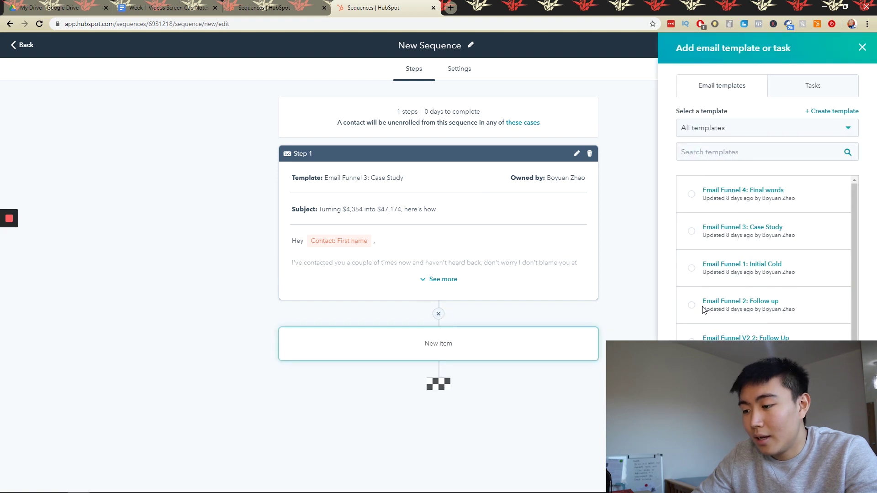
left_click(739, 264)
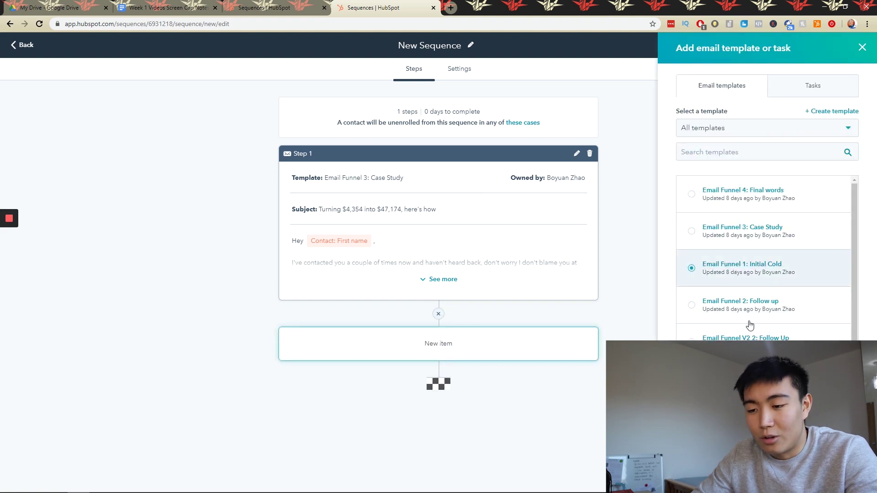
left_click(690, 475)
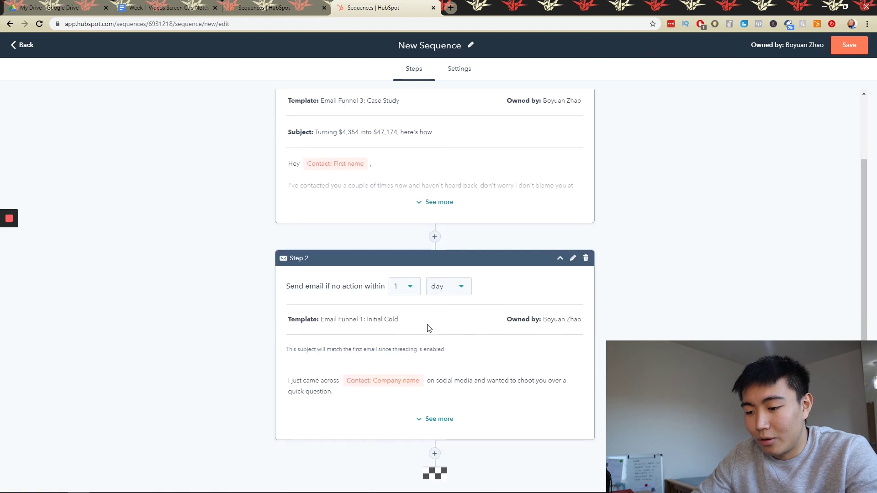
Set the Step 2 email to send if there is no action within 2 days, and return to the Google Docs notes
left_click_drag(295, 286, 406, 293)
left_click(406, 293)
scroll(407, 362, "down", 1)
scroll(408, 363, "up", 1)
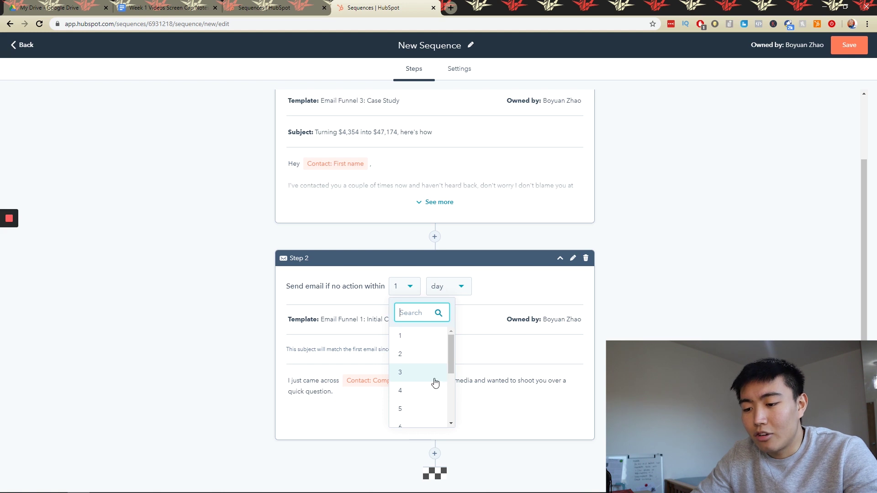
left_click(414, 359)
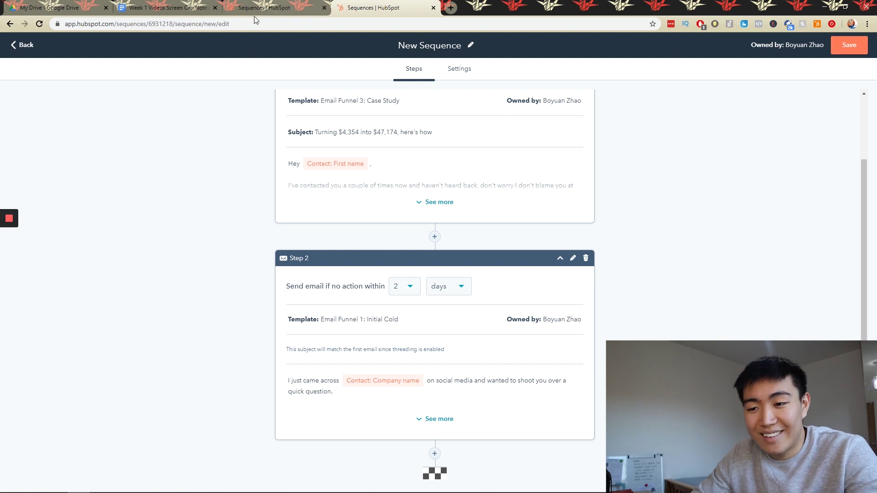
left_click(201, 8)
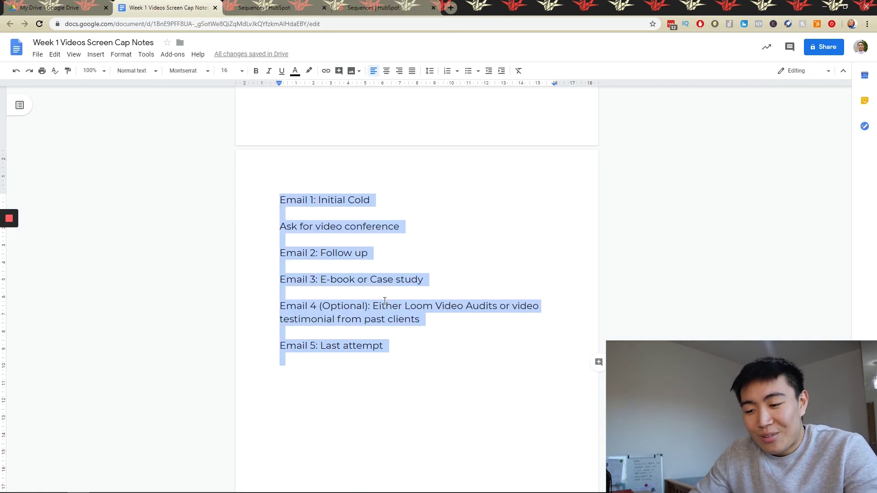